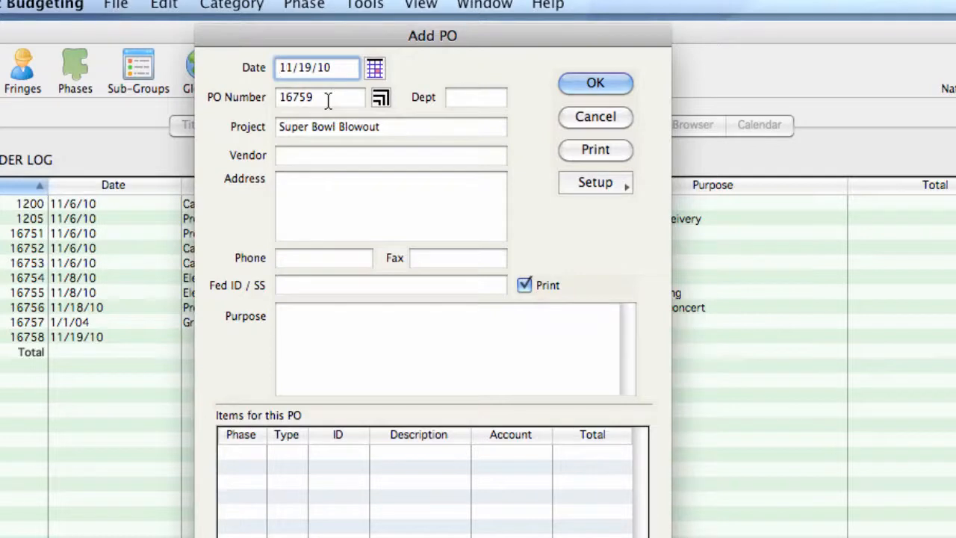
# - Set the new purchase order's department to Grip and its vendor to WindFX Inc, filling in the vendor's stored contact details
pyautogui.click(464, 98)
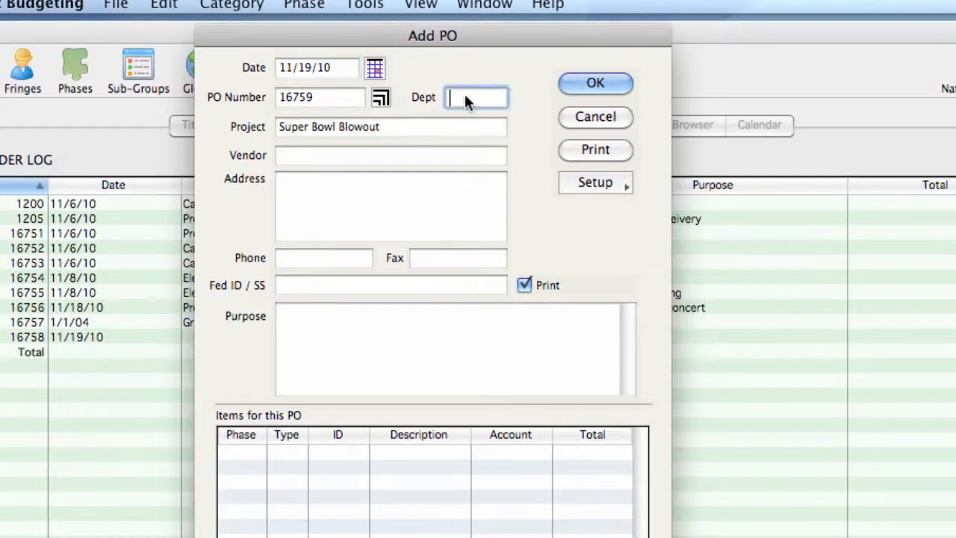
pyautogui.write('Grip')
pyautogui.click(338, 153)
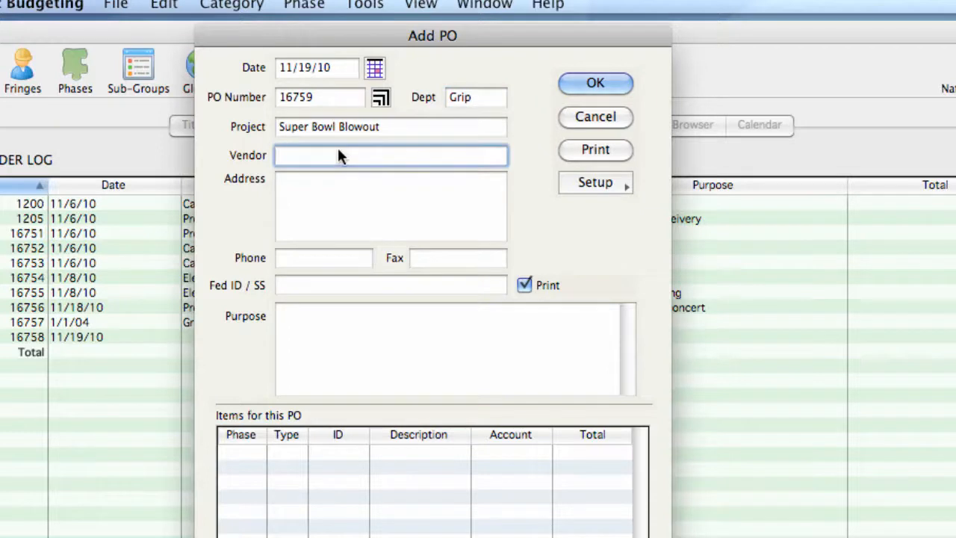
pyautogui.write('WindFX Inc')
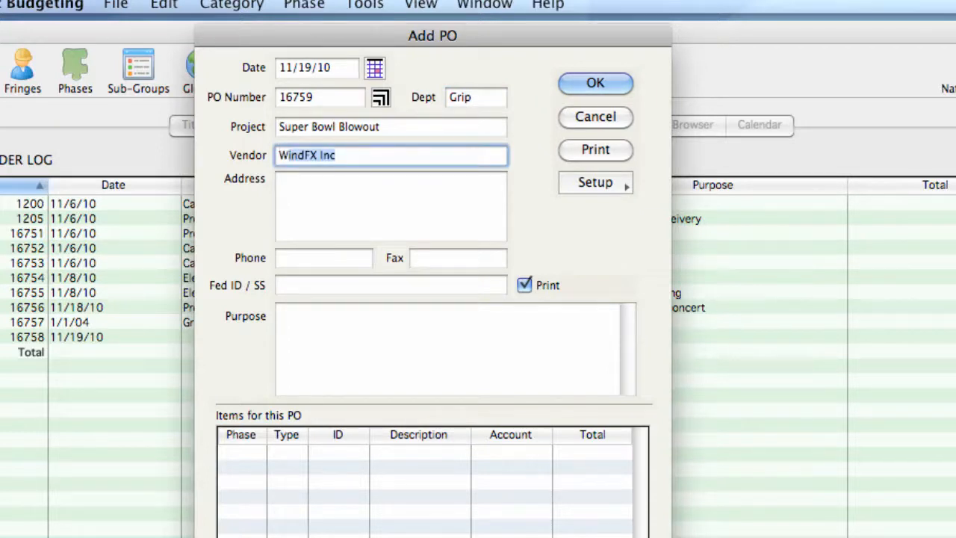
pyautogui.press('Tab')
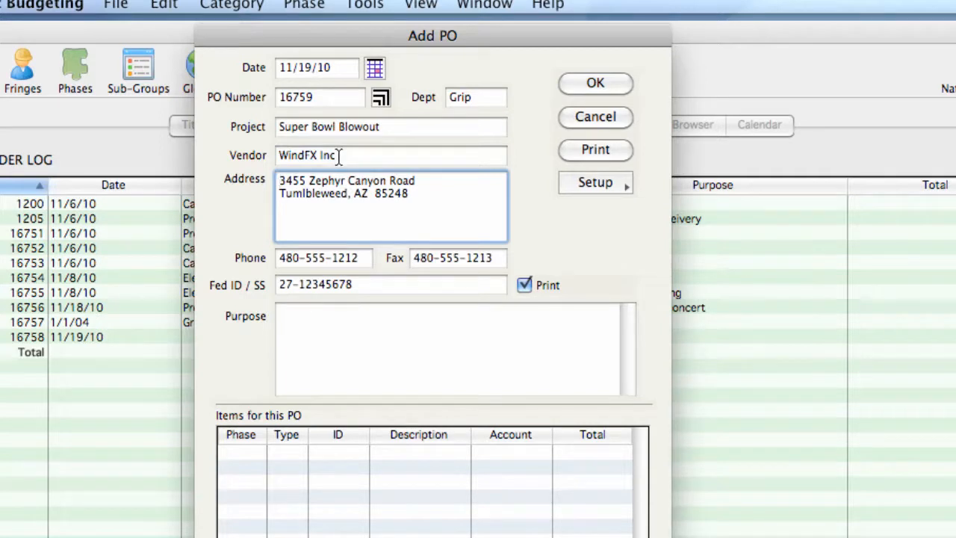
# - Enter "Wind Machine" as the purpose of the purchase order
pyautogui.click(322, 327)
pyautogui.write('Wind MAc')
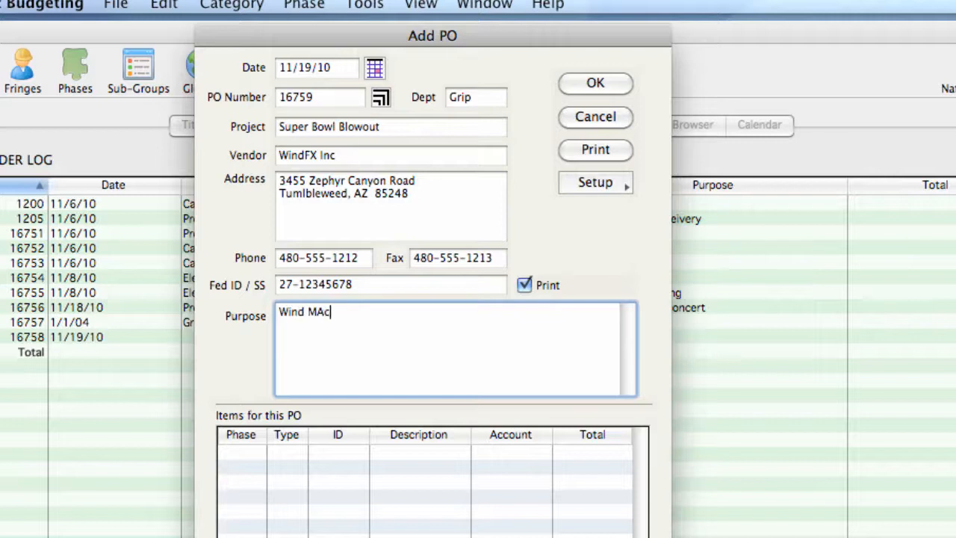
pyautogui.write('hine')
pyautogui.click(321, 309)
pyautogui.press('BackSpace')
pyautogui.write('a')
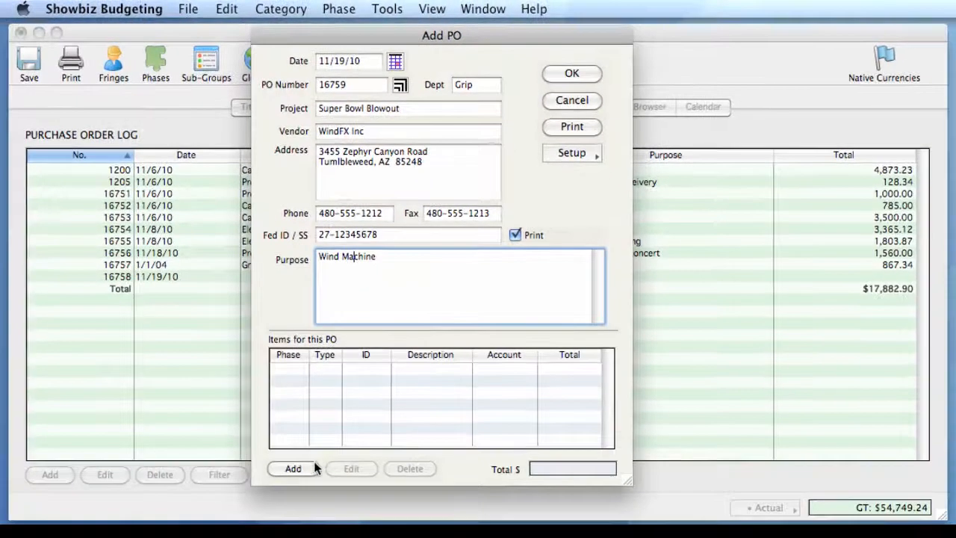
# - Add an item to the purchase order under account 186 Special Effects at a rate of 600, and save the order
pyautogui.click(312, 465)
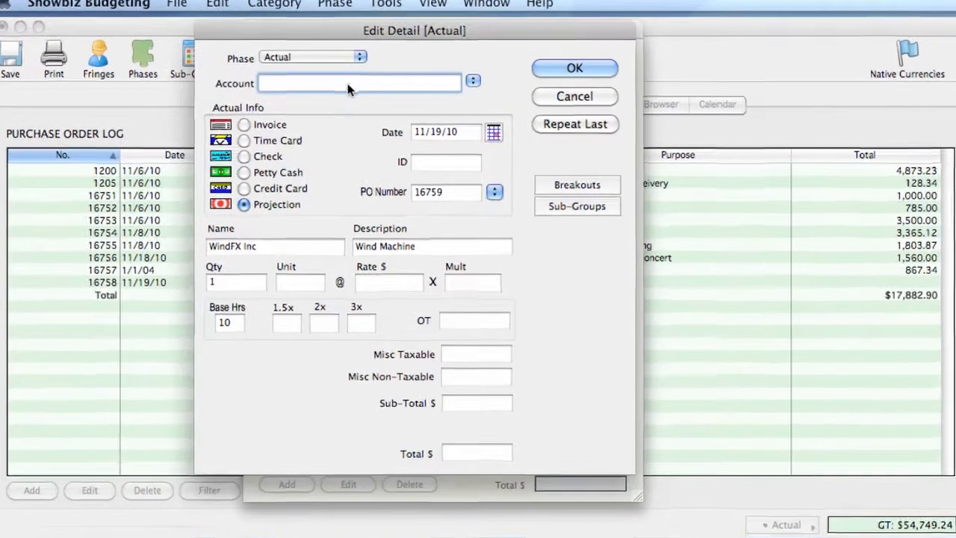
pyautogui.write('186')
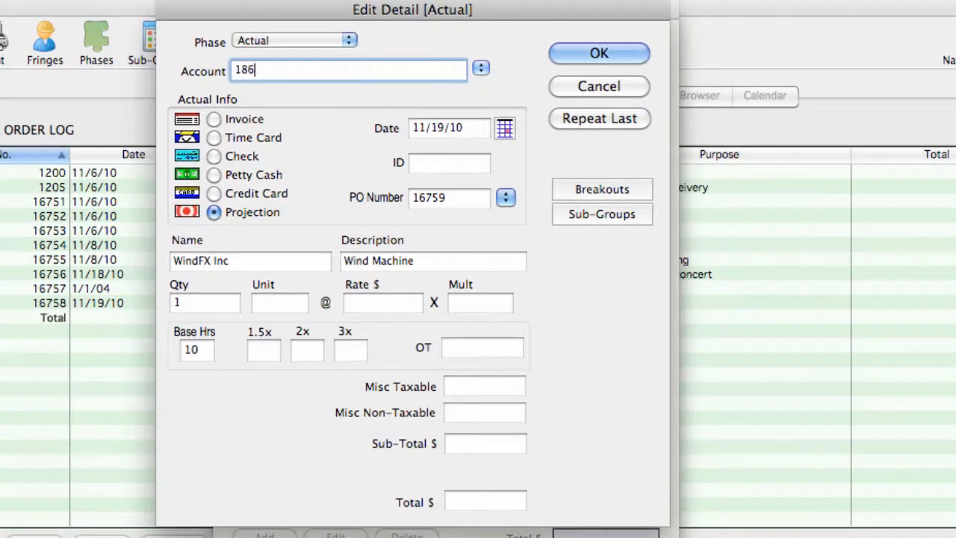
pyautogui.press('Tab')
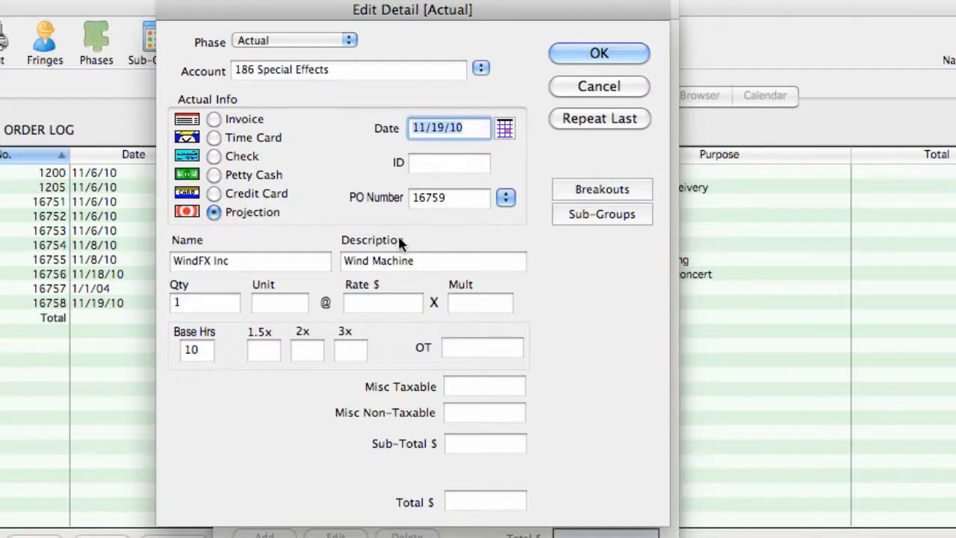
pyautogui.click(350, 306)
pyautogui.write('600')
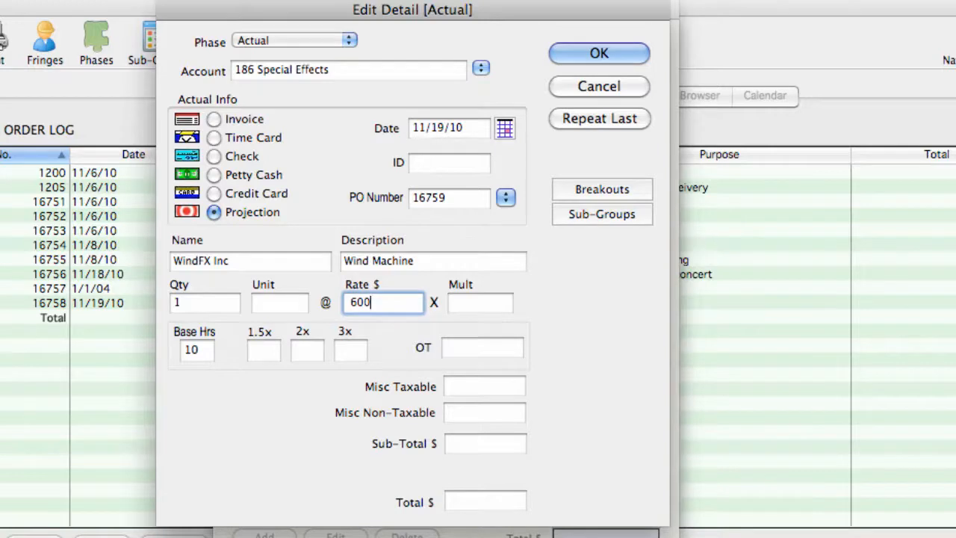
pyautogui.press('Tab')
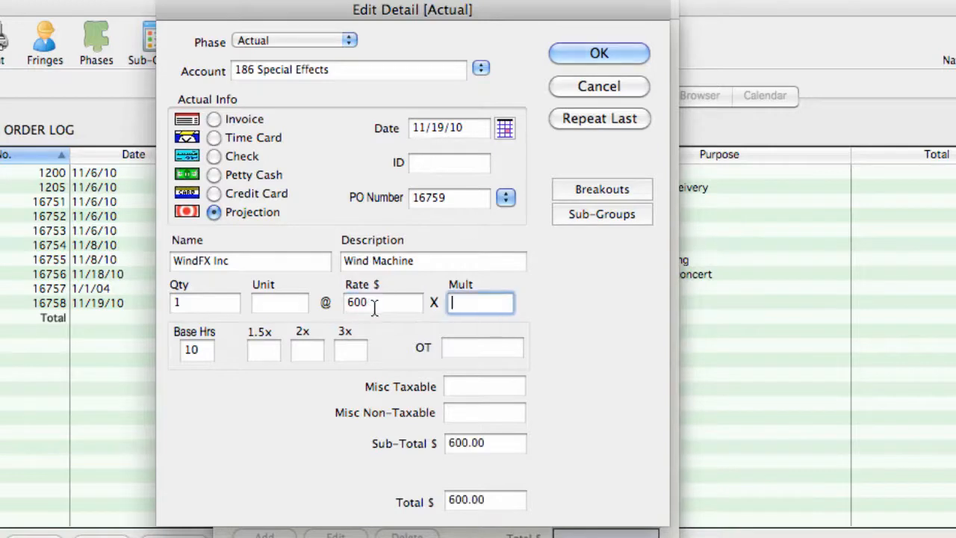
pyautogui.click(620, 50)
pyautogui.click(498, 408)
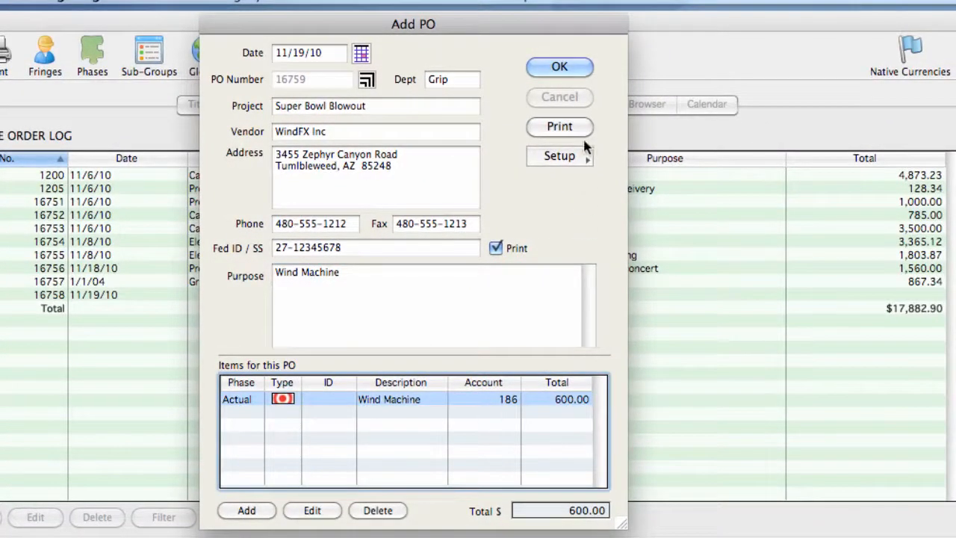
pyautogui.click(574, 68)
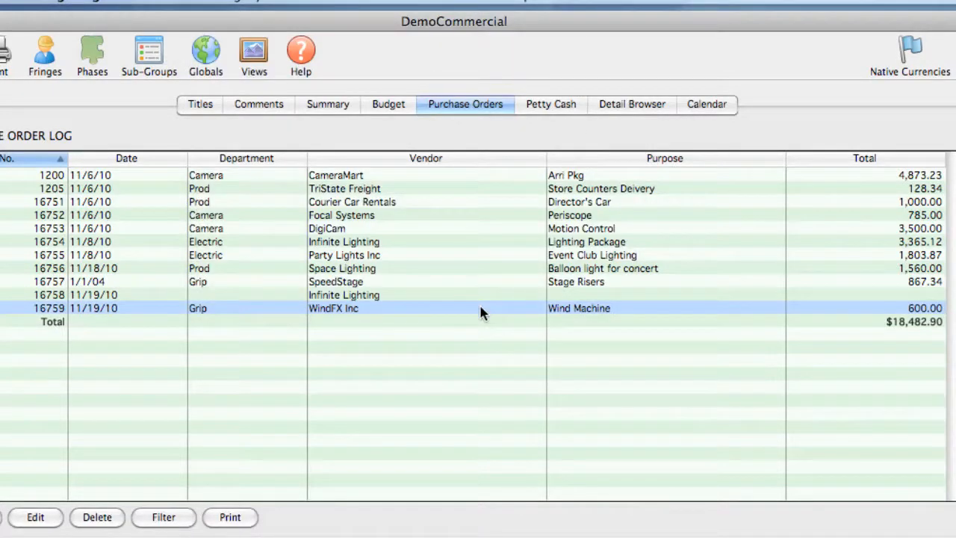
# - In the budget's Set Construction Materials category, show the detail behind the Special Effects actual amount
pyautogui.click(382, 111)
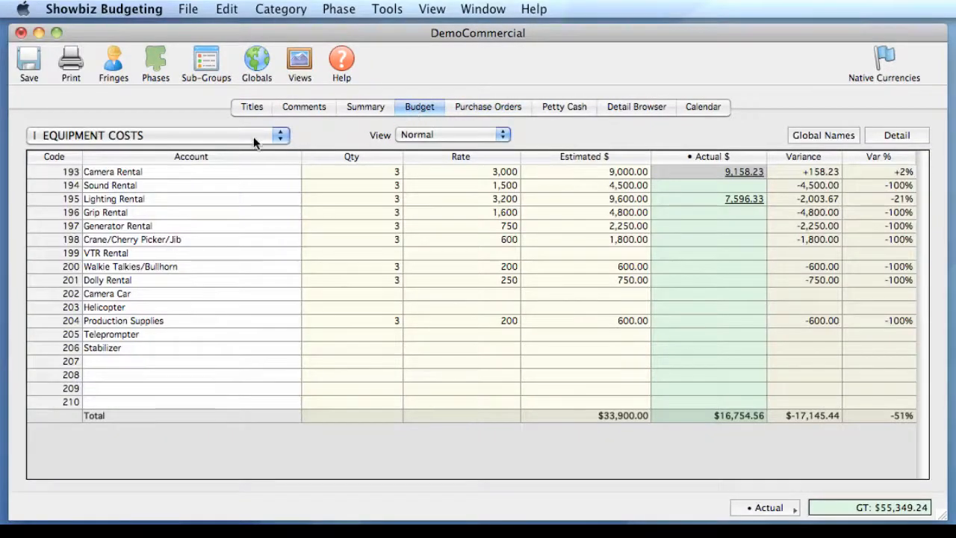
pyautogui.click(253, 136)
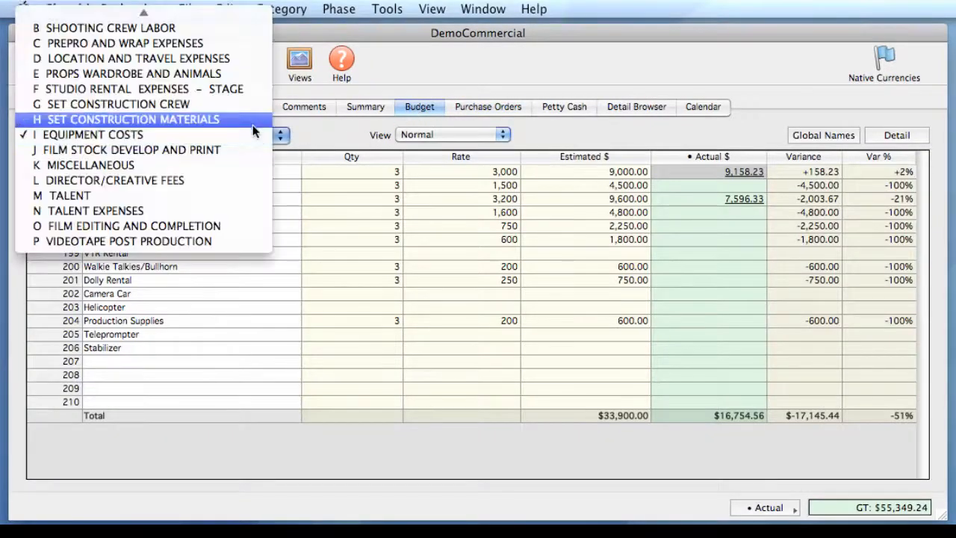
pyautogui.click(254, 116)
pyautogui.click(740, 239)
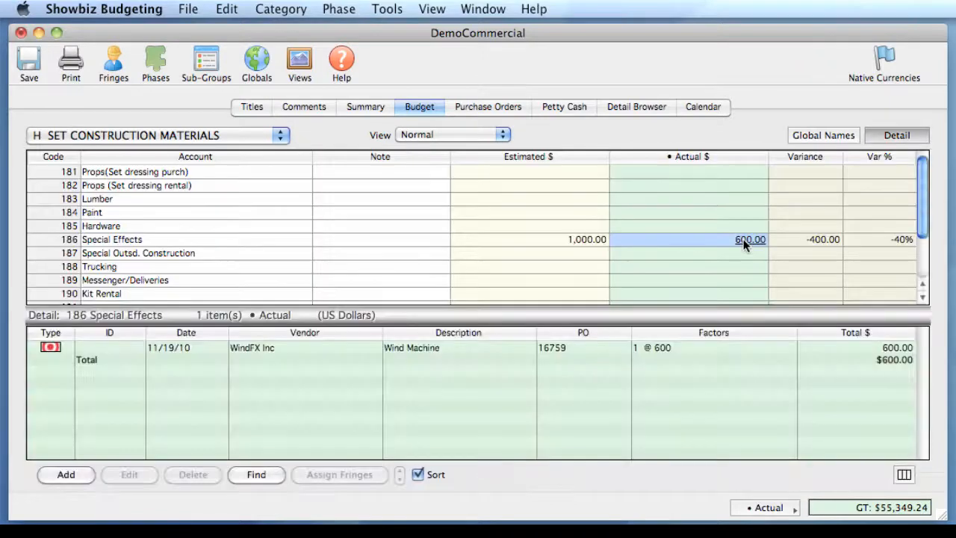
pyautogui.doubleClick(744, 239)
# - Inspect the Wind Machine detail entry and its linked purchase order, and close it without changes
pyautogui.click(572, 345)
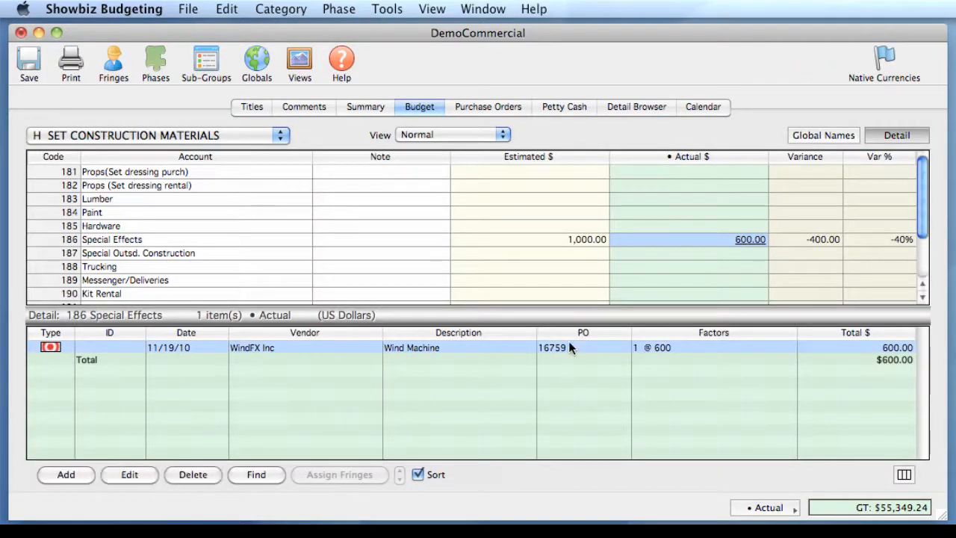
pyautogui.doubleClick(244, 351)
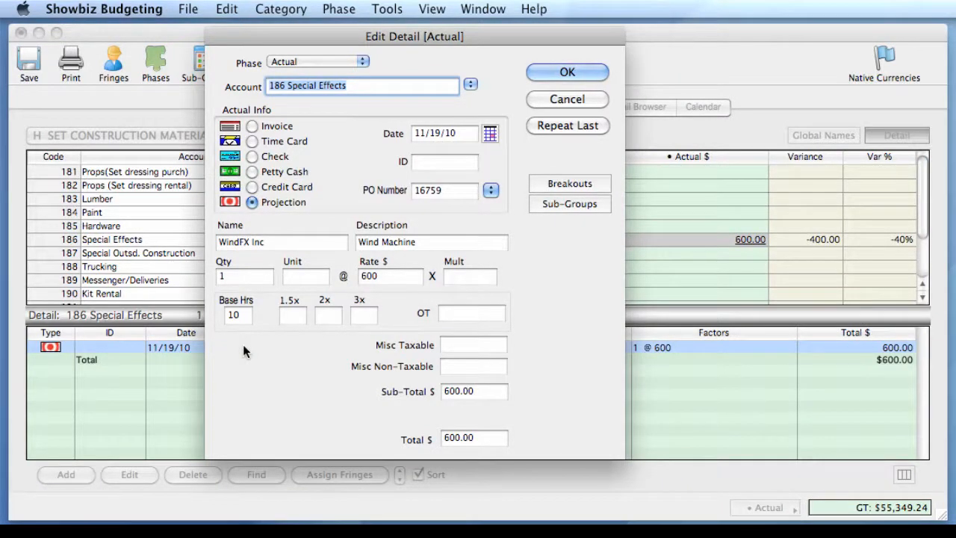
pyautogui.click(575, 100)
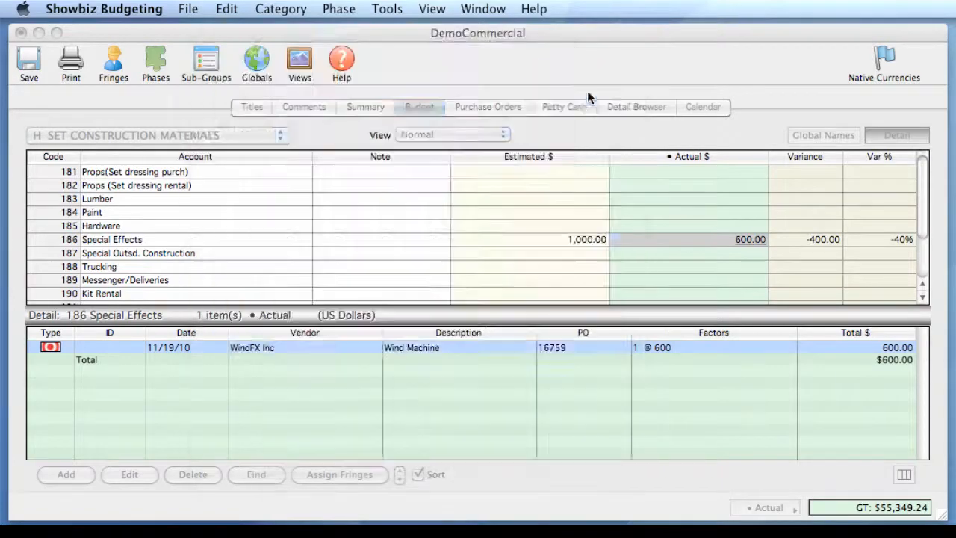
# - Start a new Special Effects actual entry of type Projection and link it to the WindFX Inc purchase order
pyautogui.click(86, 475)
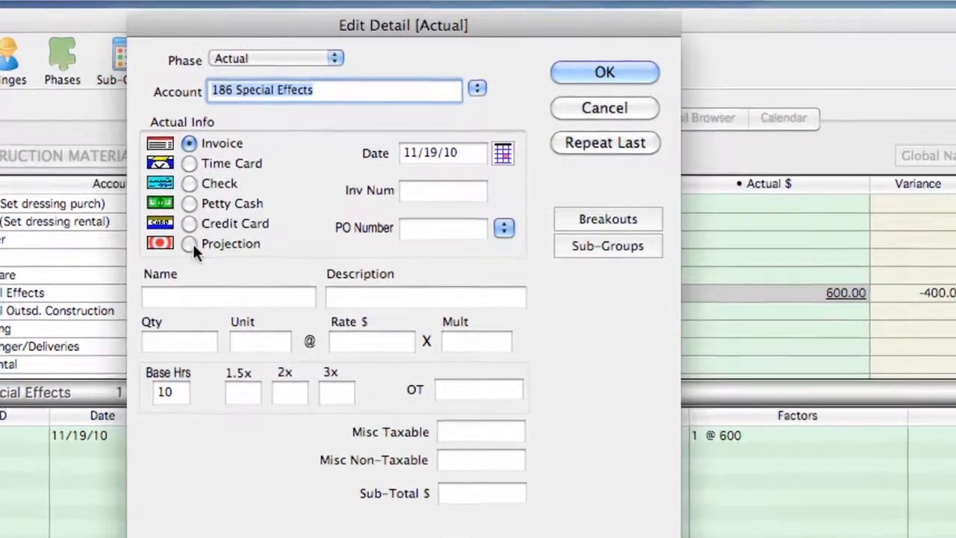
pyautogui.click(253, 203)
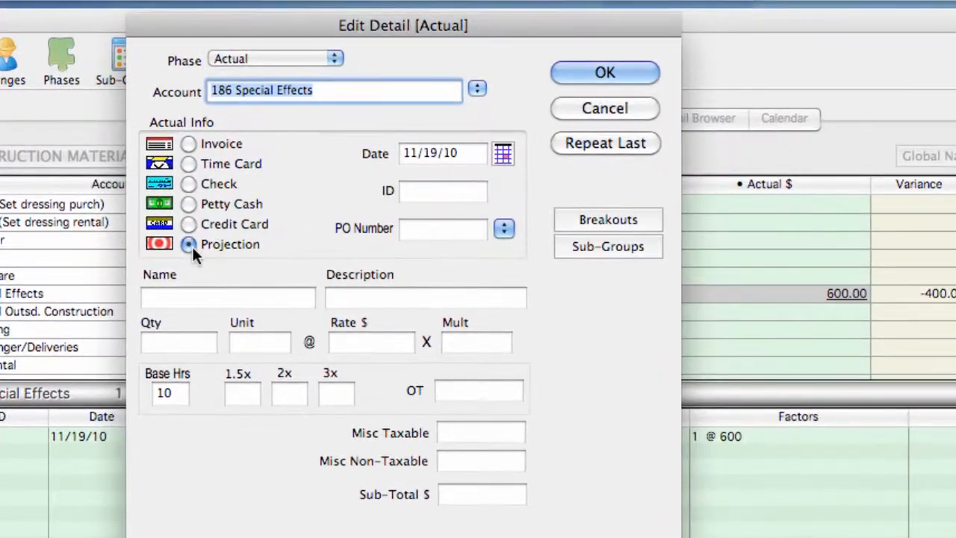
pyautogui.click(505, 228)
pyautogui.click(584, 423)
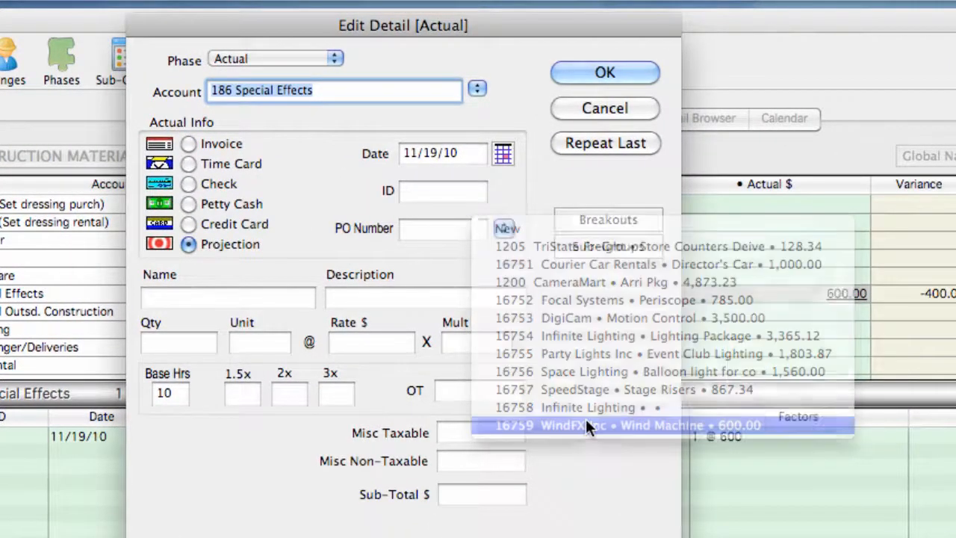
# - Describe the entry as "Jet Engine" with quantity 1 and a rate of 2500, and save it
pyautogui.click(359, 295)
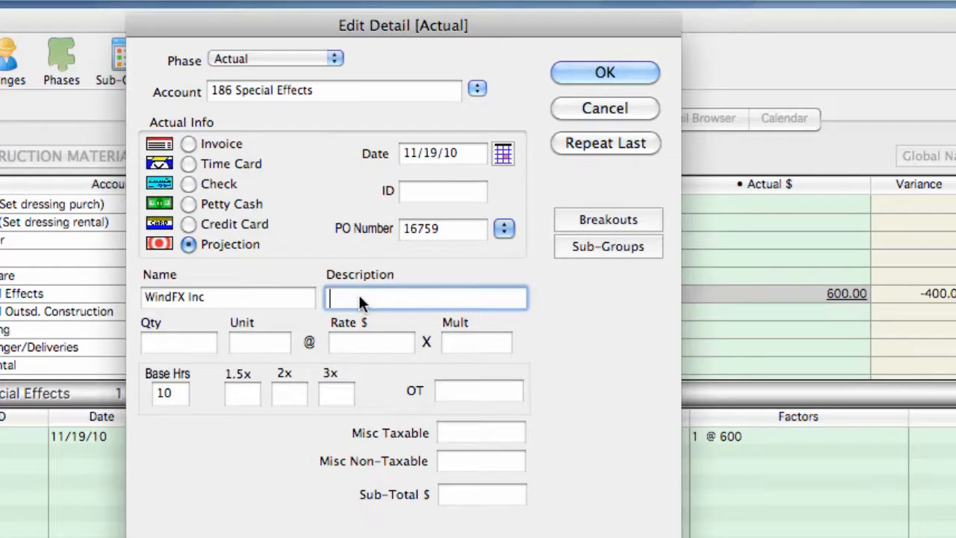
pyautogui.write('Jet Enf')
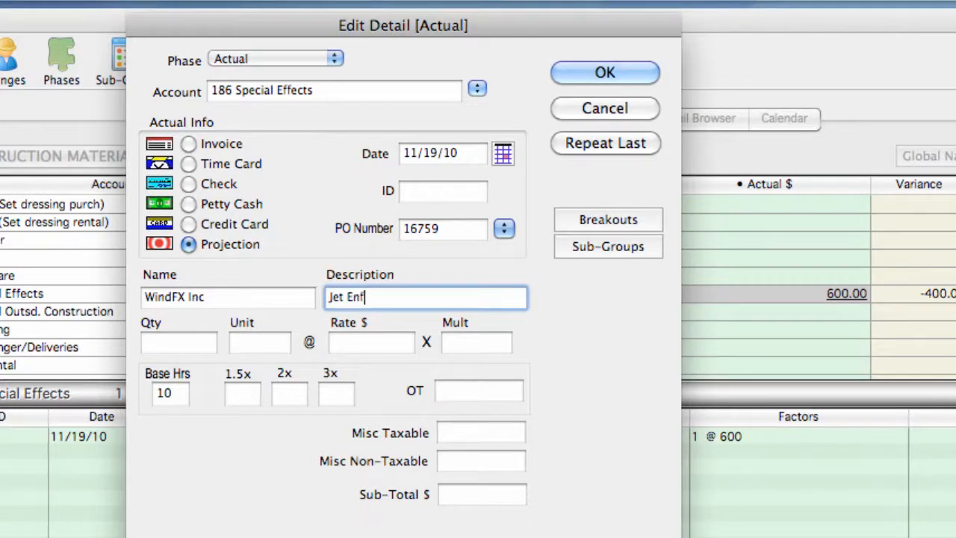
pyautogui.press('BackSpace')
pyautogui.write('gine')
pyautogui.click(186, 338)
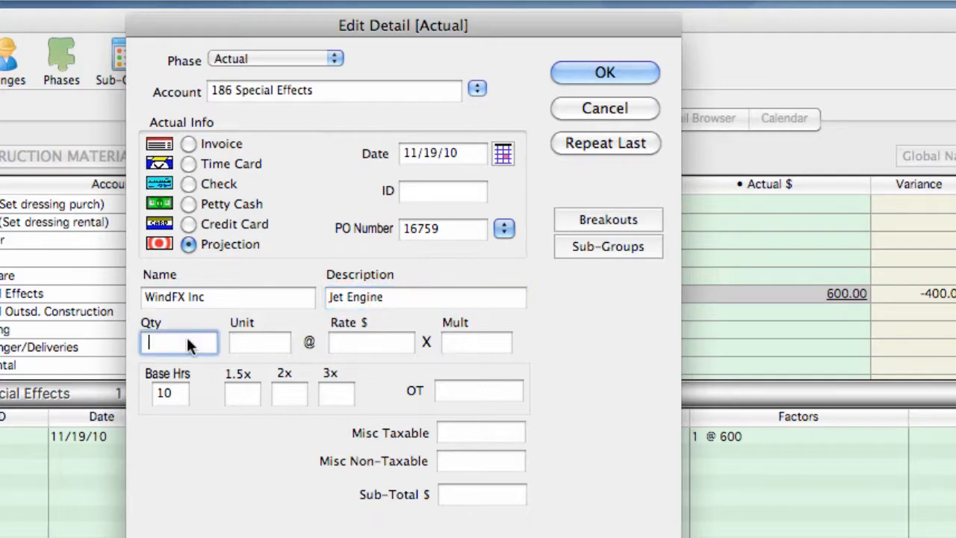
pyautogui.write('1')
pyautogui.press('Tab')
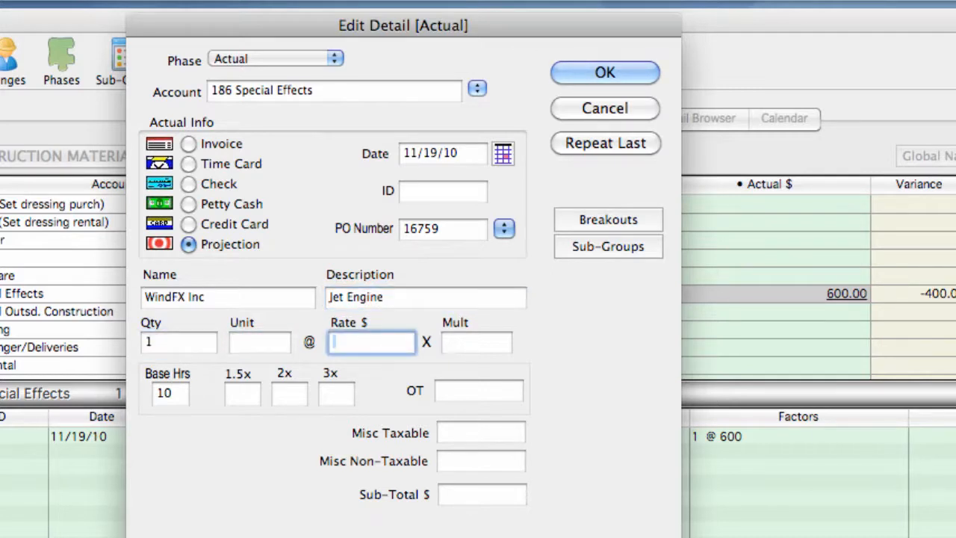
pyautogui.write('2500')
pyautogui.press('Tab')
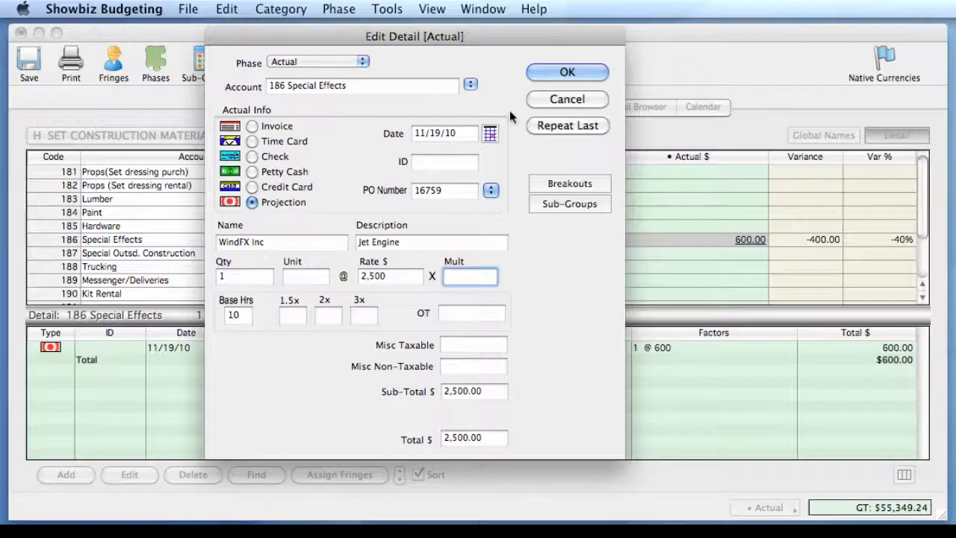
pyautogui.click(605, 71)
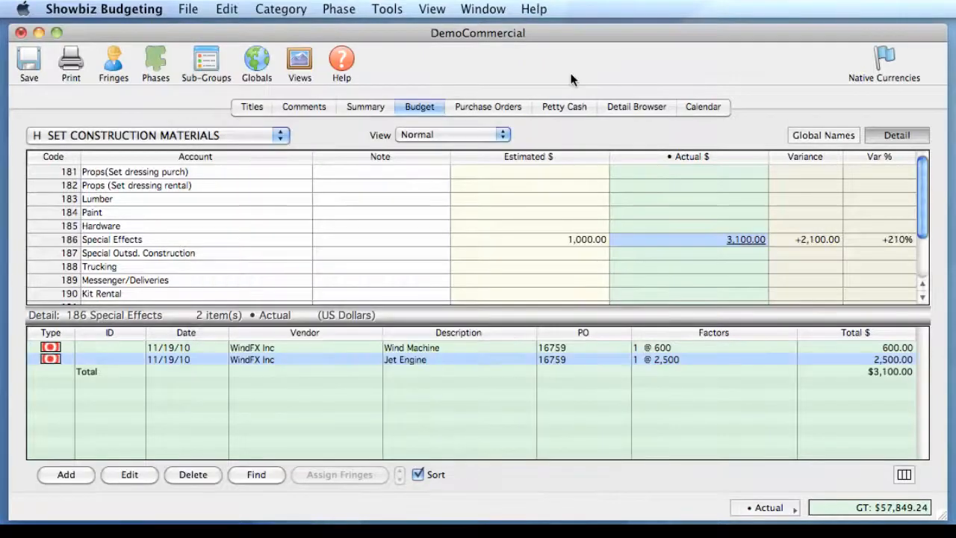
# - Check the PO assignment of both Special Effects entries, and open the WindFX Inc order from the purchase order log to review its items
pyautogui.click(509, 347)
pyautogui.click(509, 358)
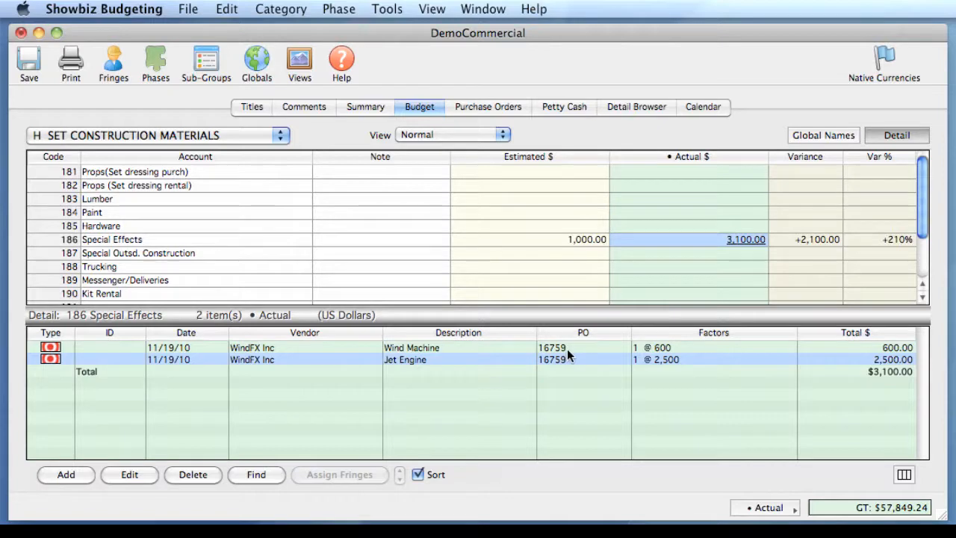
pyautogui.click(490, 108)
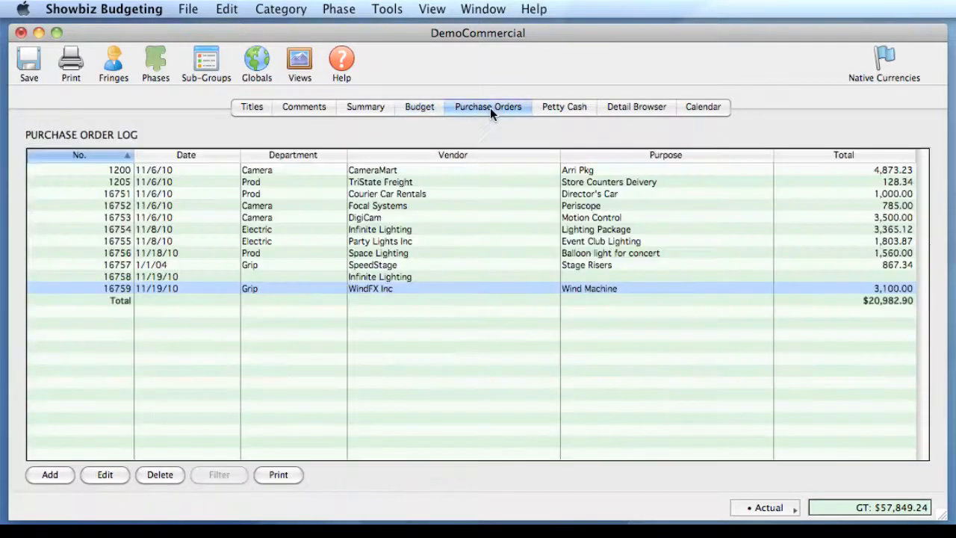
pyautogui.doubleClick(499, 288)
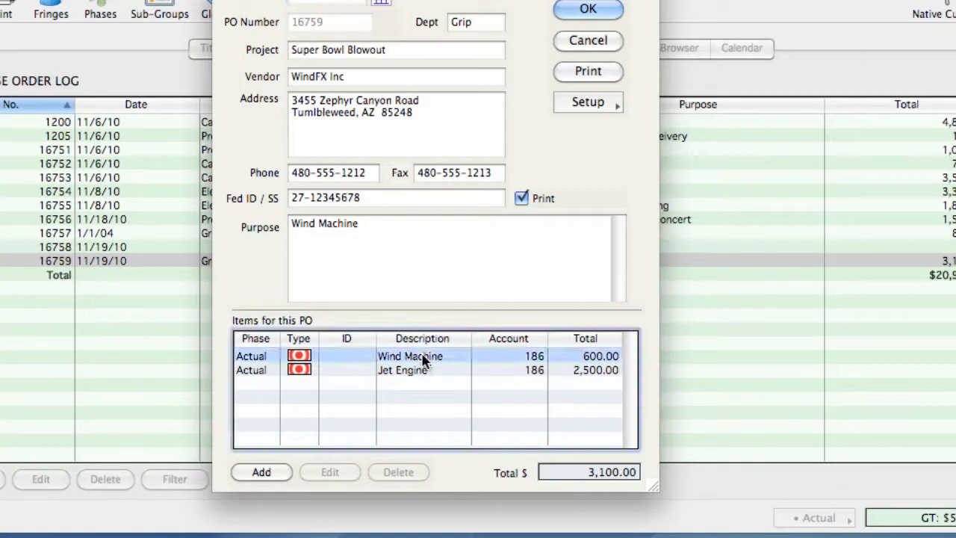
pyautogui.click(403, 369)
pyautogui.click(432, 378)
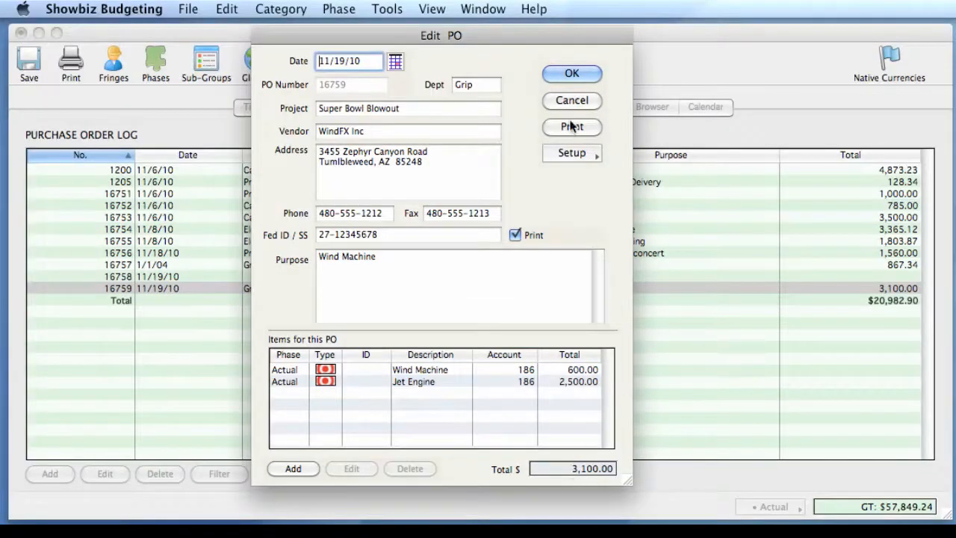
# - Preview the printed WindFX Inc purchase order, look through the page, and cancel without printing
pyautogui.click(569, 126)
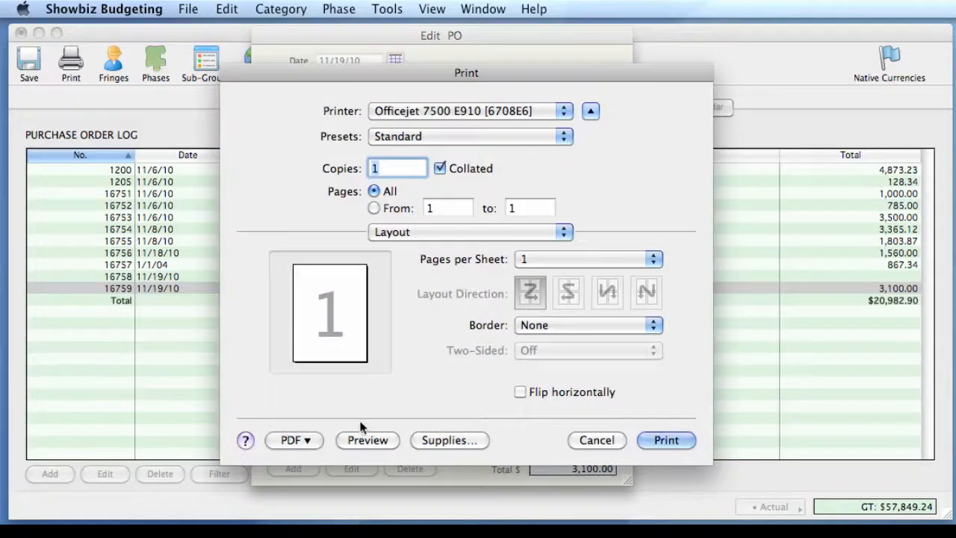
pyautogui.click(360, 441)
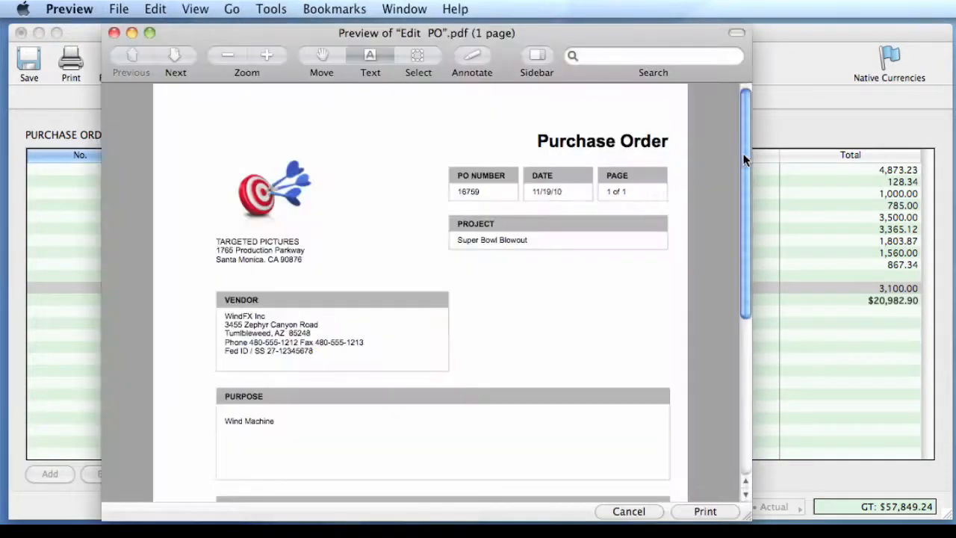
pyautogui.moveTo(747, 153)
pyautogui.mouseDown()
pyautogui.moveTo(760, 305)
pyautogui.moveTo(758, 165)
pyautogui.moveTo(743, 142)
pyautogui.mouseUp()
pyautogui.click(629, 511)
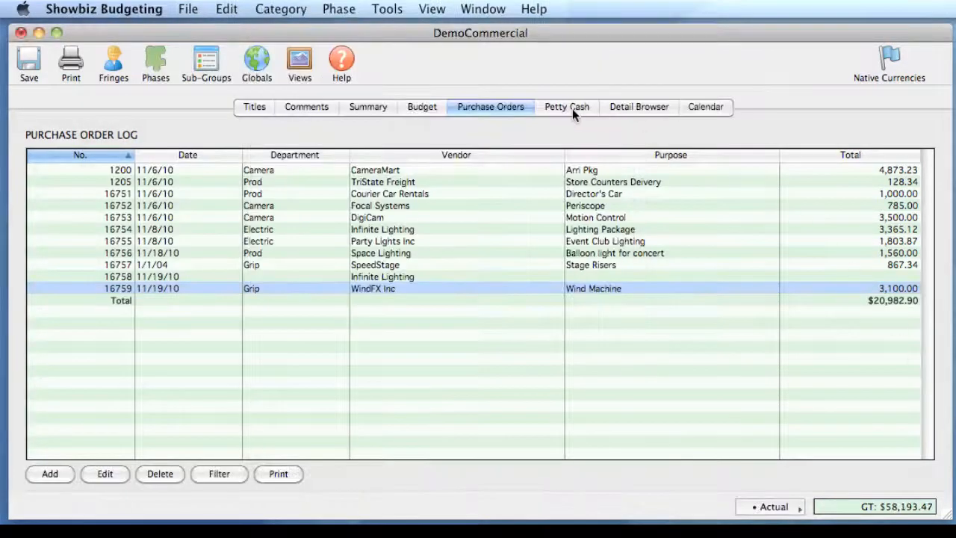
# - Review the petty cash envelope log and the distribution of petty cash across accounts for all envelopes
pyautogui.click(572, 109)
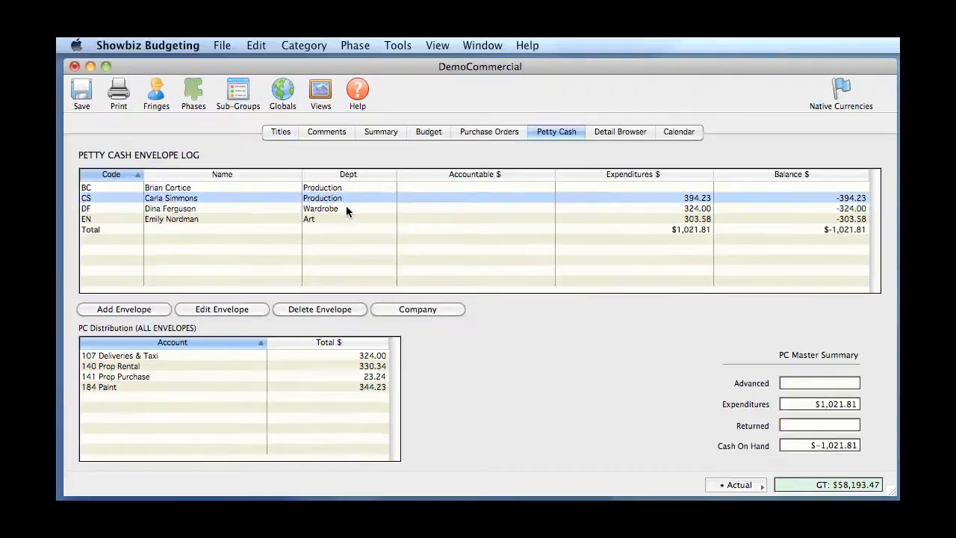
pyautogui.click(328, 194)
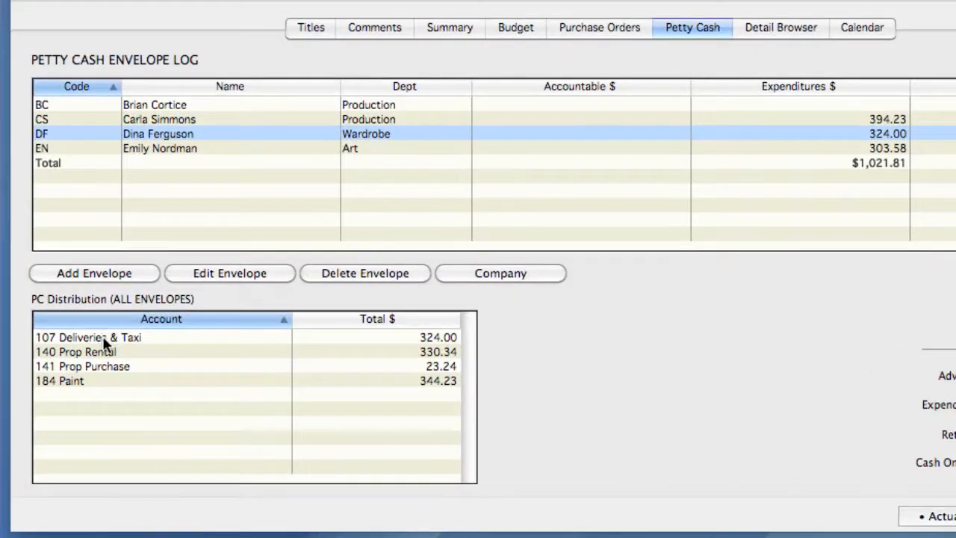
pyautogui.click(100, 351)
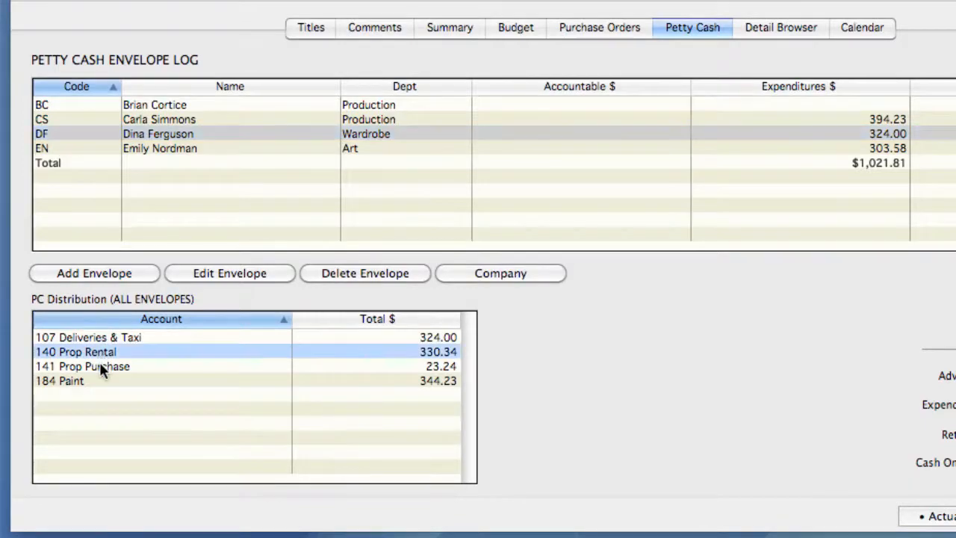
pyautogui.click(100, 366)
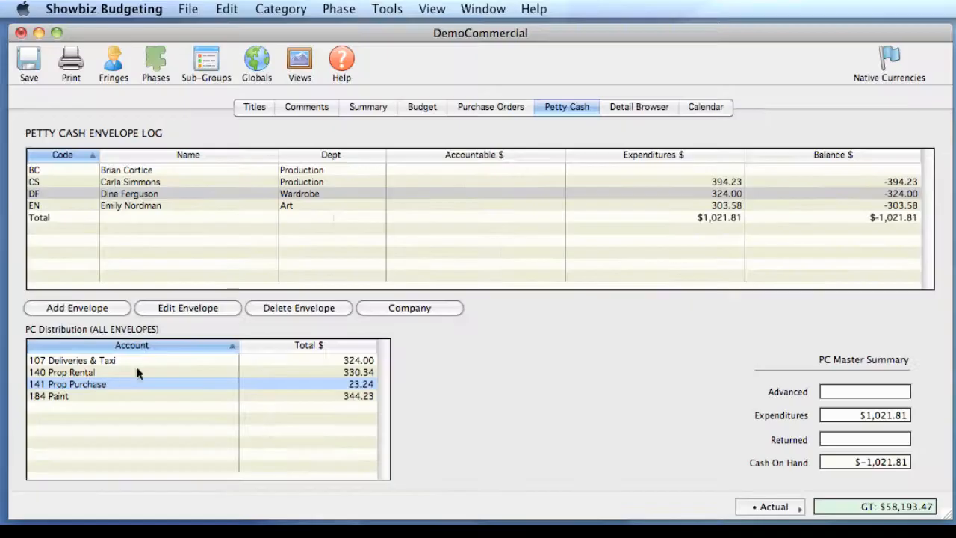
# - Open the Art department's petty cash envelope and review its expenses and its distribution between Prop Rental and Prop Purchase
pyautogui.doubleClick(300, 203)
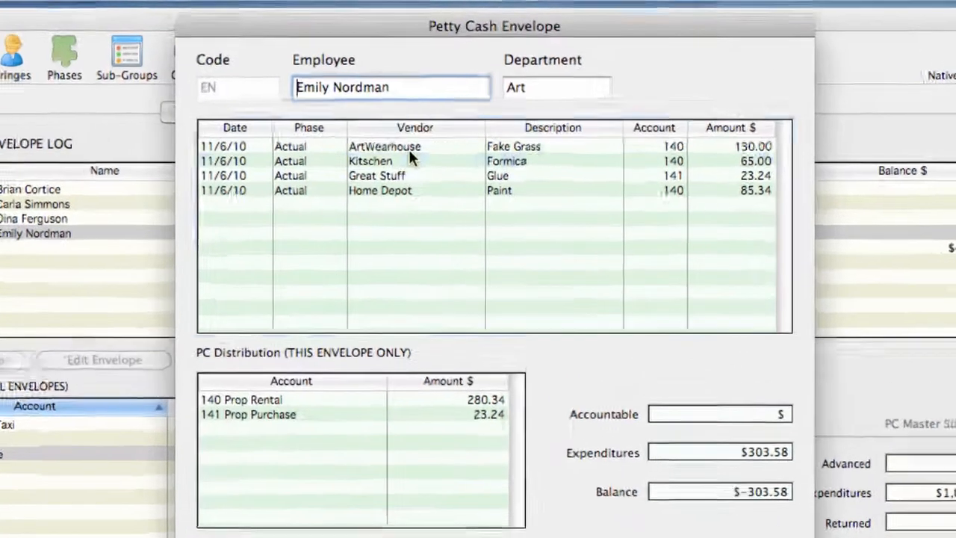
pyautogui.click(433, 148)
pyautogui.click(433, 160)
pyautogui.click(405, 193)
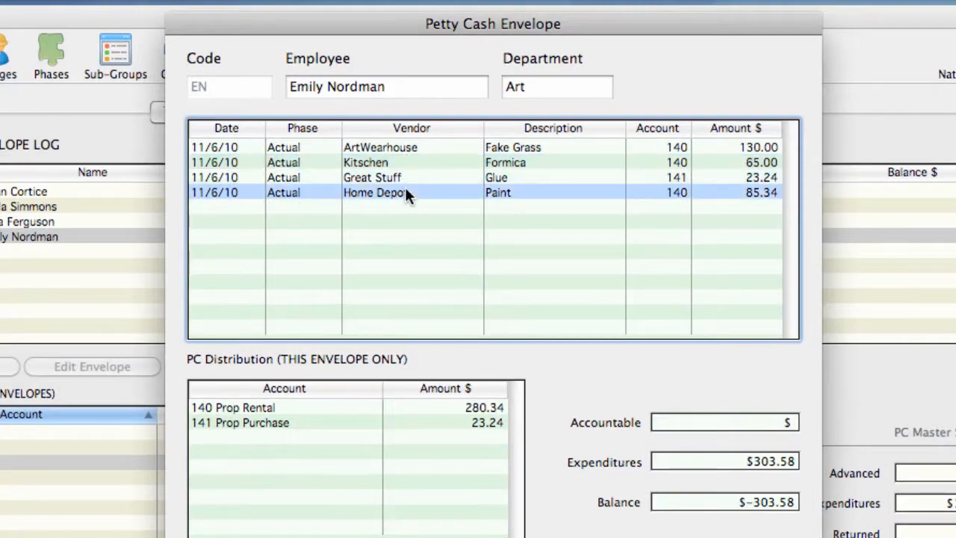
pyautogui.click(291, 406)
pyautogui.click(291, 418)
pyautogui.click(296, 406)
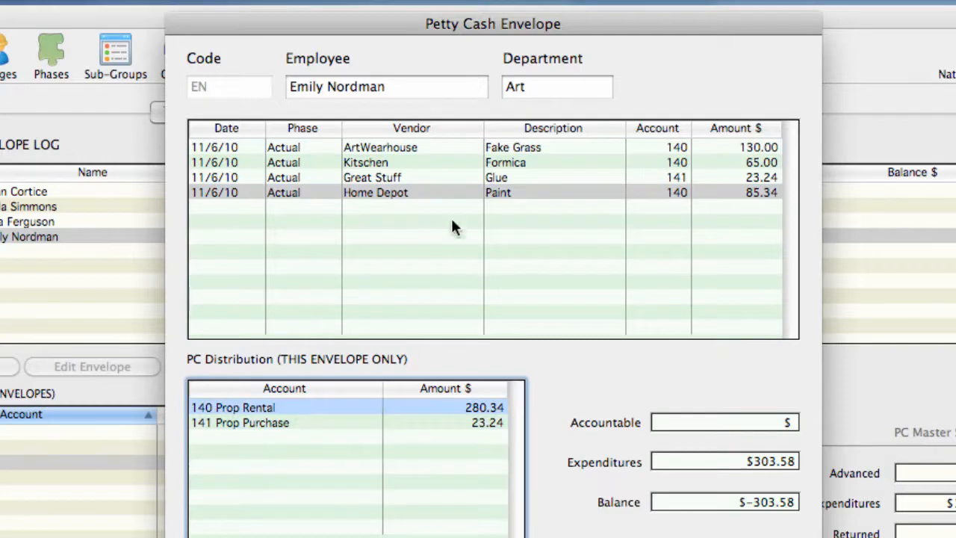
# - Go through the envelope's ArtWearhouse, Kitschen, Great Stuff and Home Depot expenses, and close the envelope
pyautogui.click(444, 192)
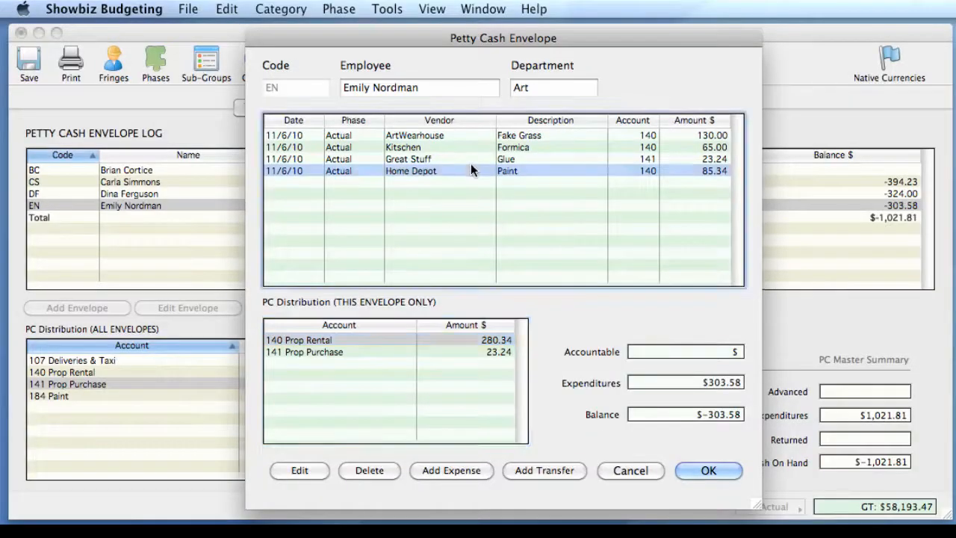
pyautogui.click(469, 136)
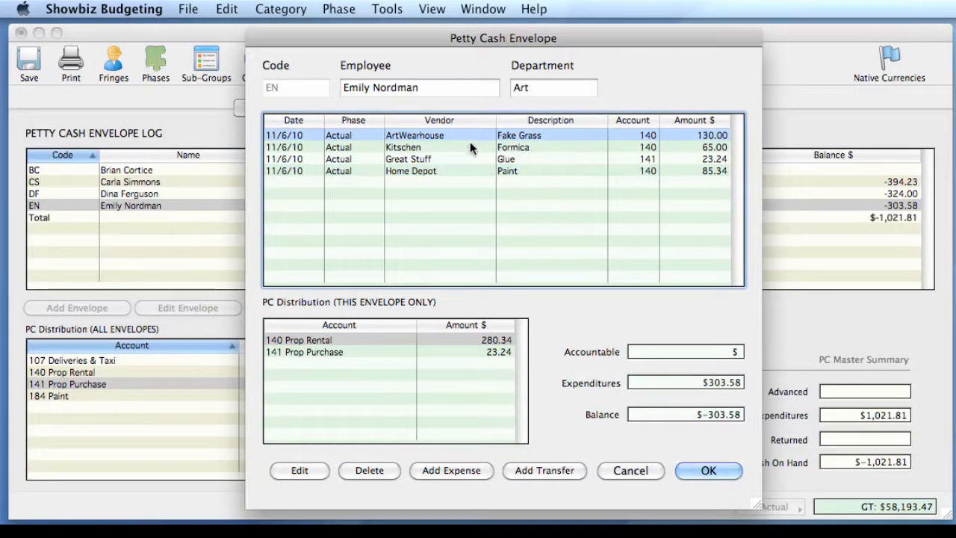
pyautogui.click(470, 149)
pyautogui.click(471, 159)
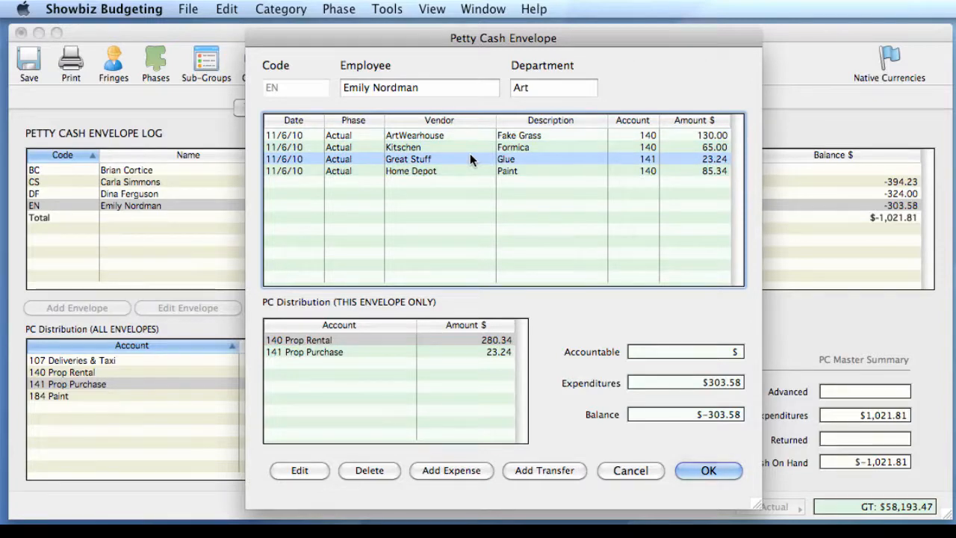
pyautogui.click(470, 171)
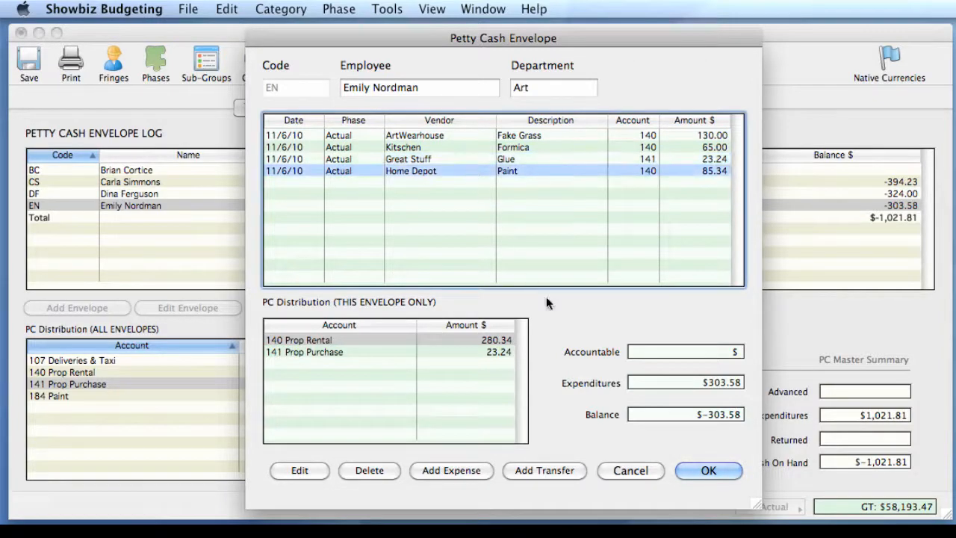
pyautogui.click(702, 471)
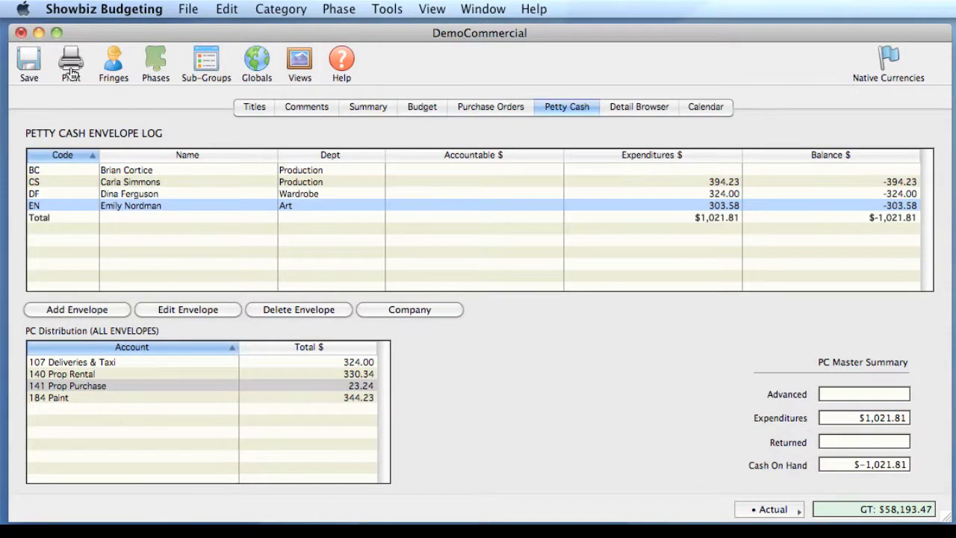
# - Close the DemoCommercial budget without saving its changes and open the recent PhaseDemo budget
pyautogui.click(21, 33)
pyautogui.click(609, 322)
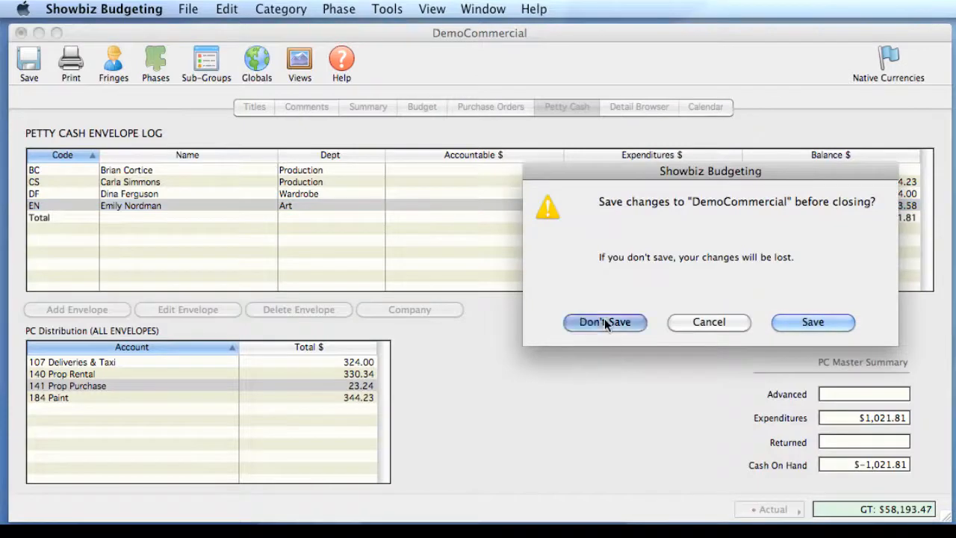
pyautogui.click(187, 9)
pyautogui.moveTo(263, 66)
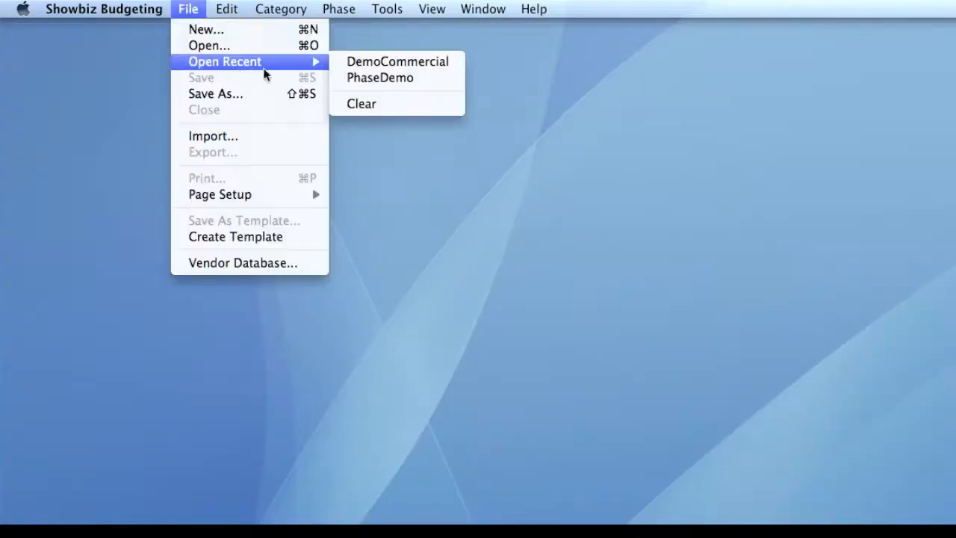
pyautogui.click(367, 79)
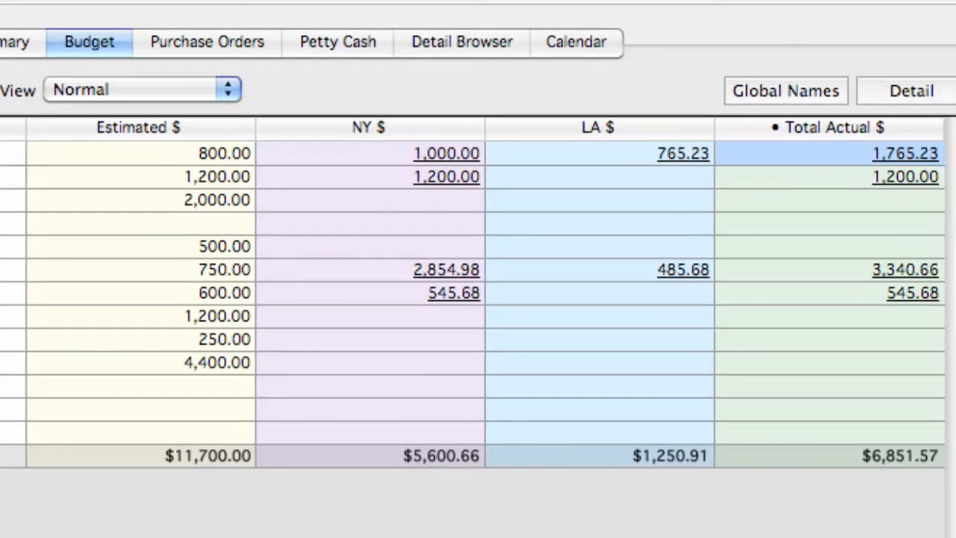
# - Add a US Dollars phase named "MIA" of type Actuals, displayed in the current view
pyautogui.click(398, 152)
pyautogui.click(546, 160)
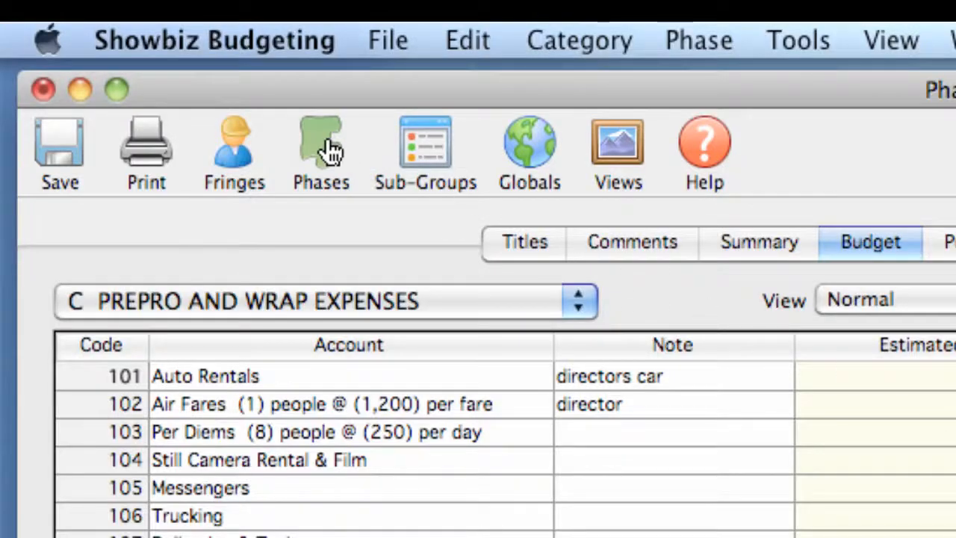
pyautogui.click(157, 58)
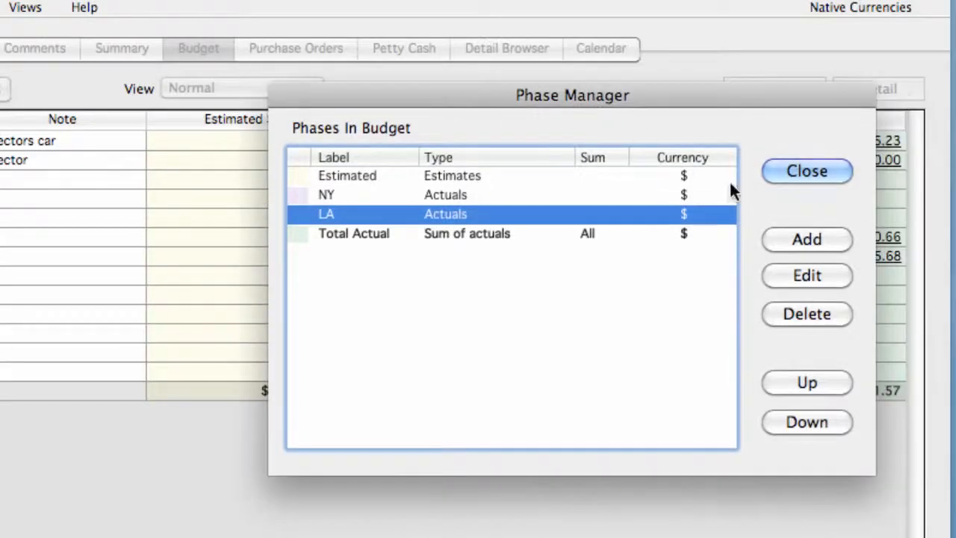
pyautogui.click(819, 235)
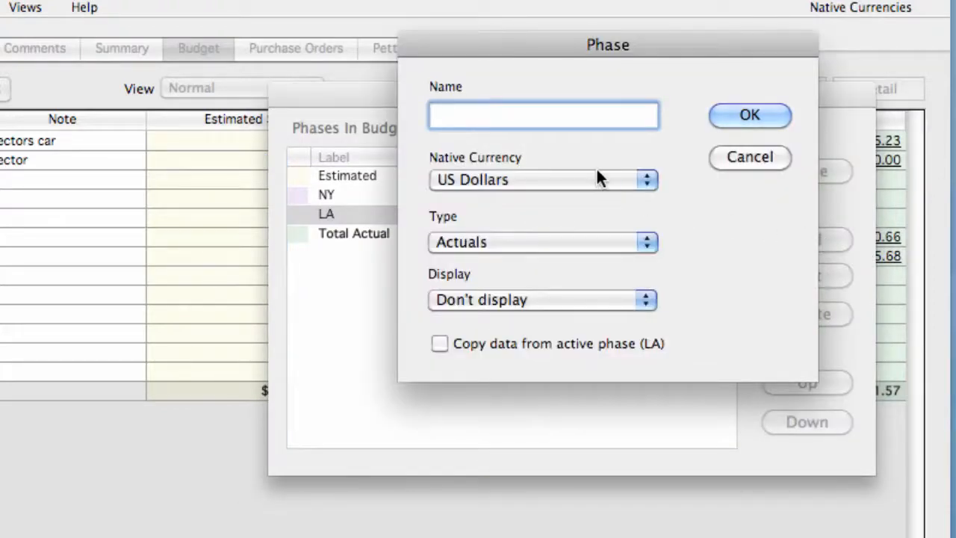
pyautogui.write('MIA')
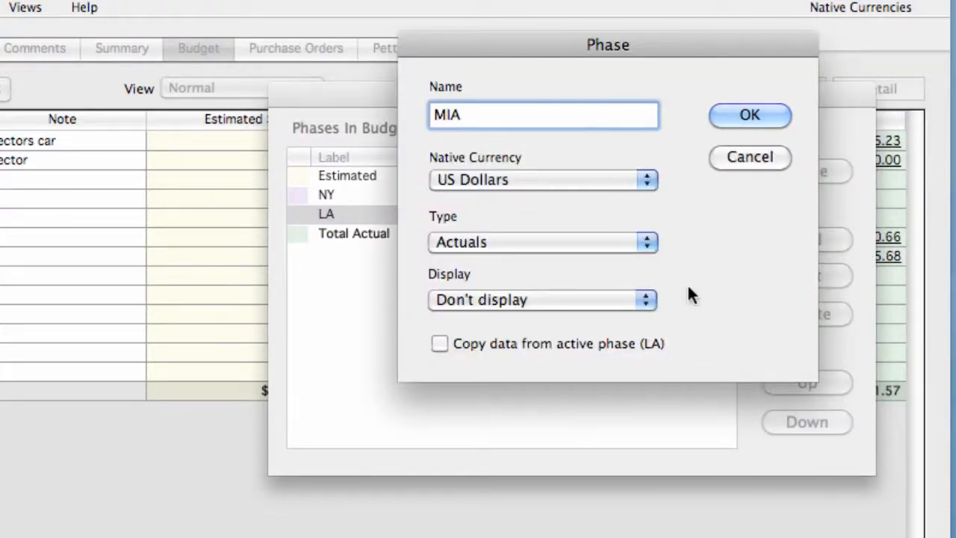
pyautogui.click(511, 242)
pyautogui.click(512, 243)
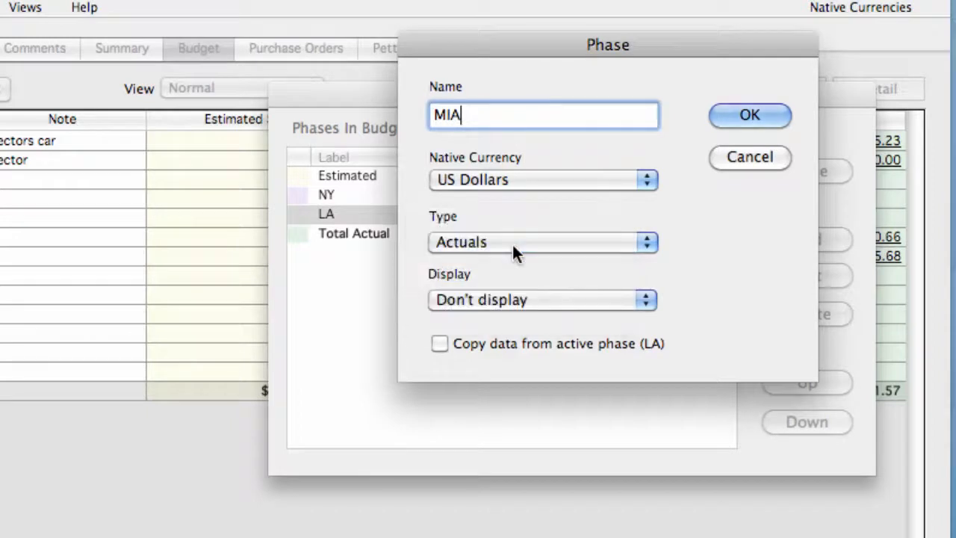
pyautogui.click(560, 297)
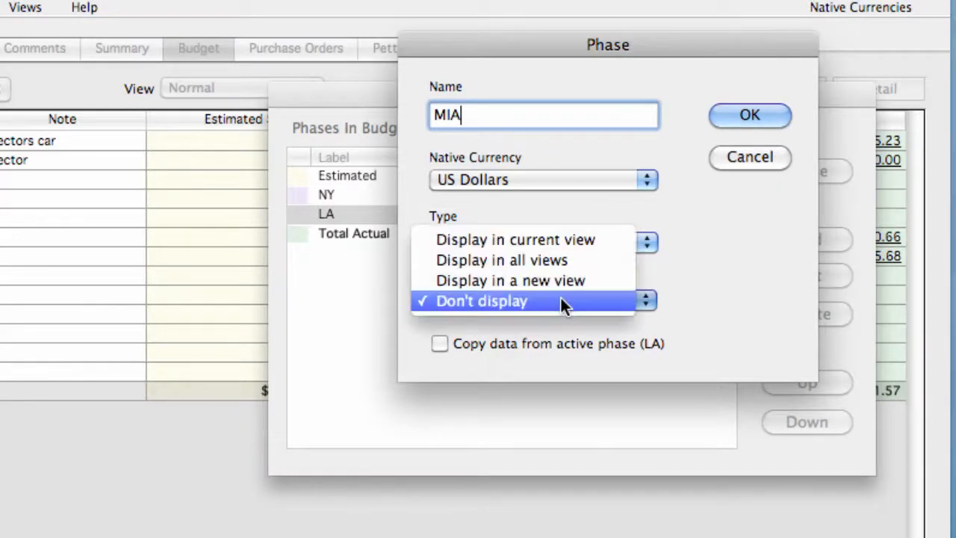
pyautogui.click(567, 242)
pyautogui.click(774, 117)
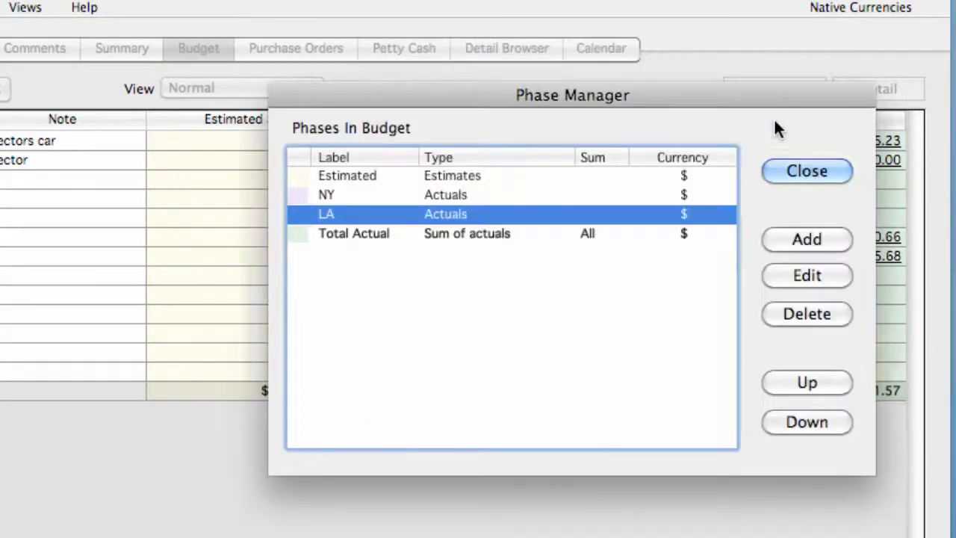
# - Move the MIA phase above Total Actual in the phase order, and check the MIA and Total Actual columns in the budget
pyautogui.click(448, 252)
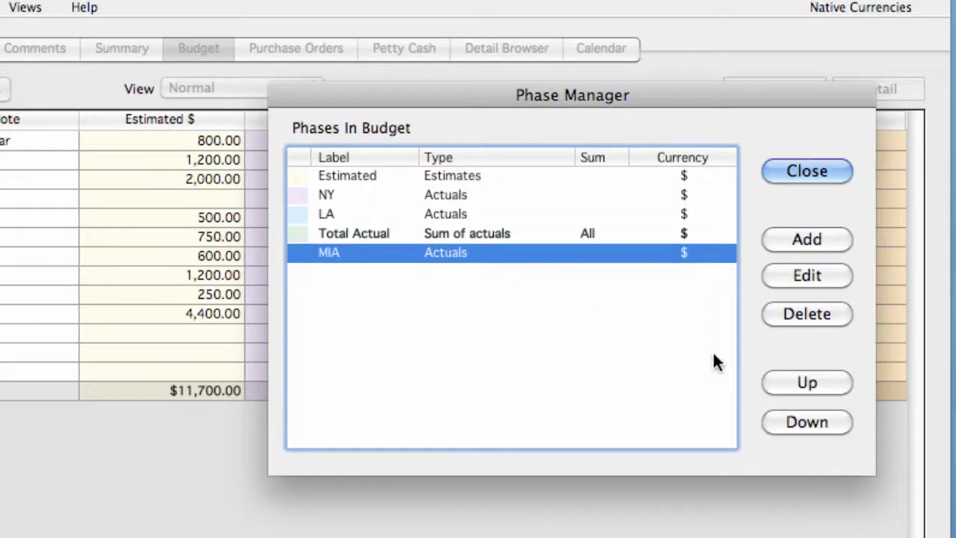
pyautogui.click(779, 384)
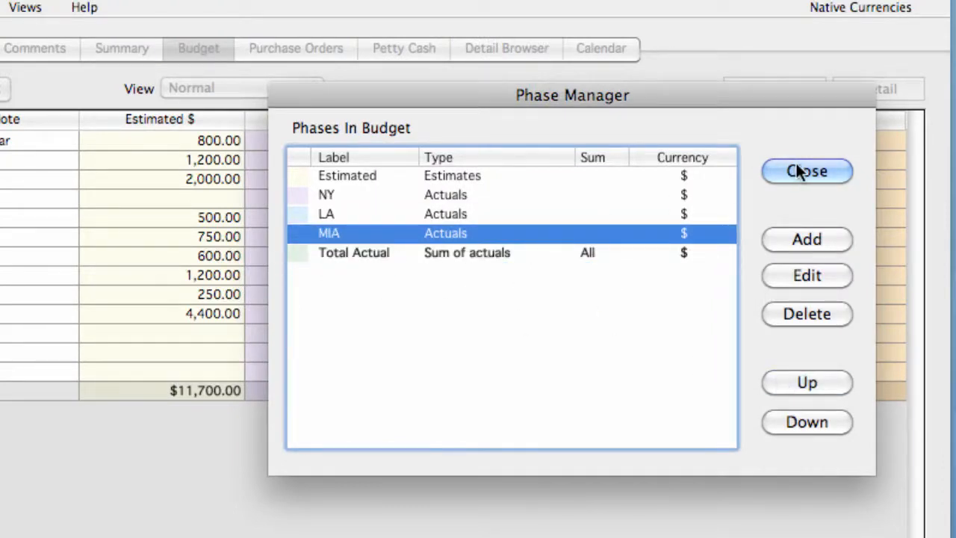
pyautogui.click(825, 169)
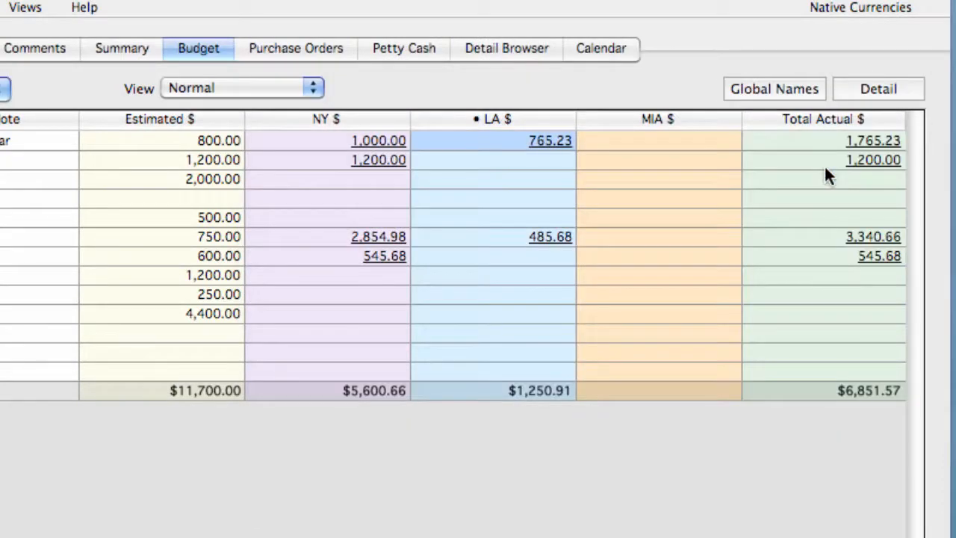
pyautogui.click(662, 133)
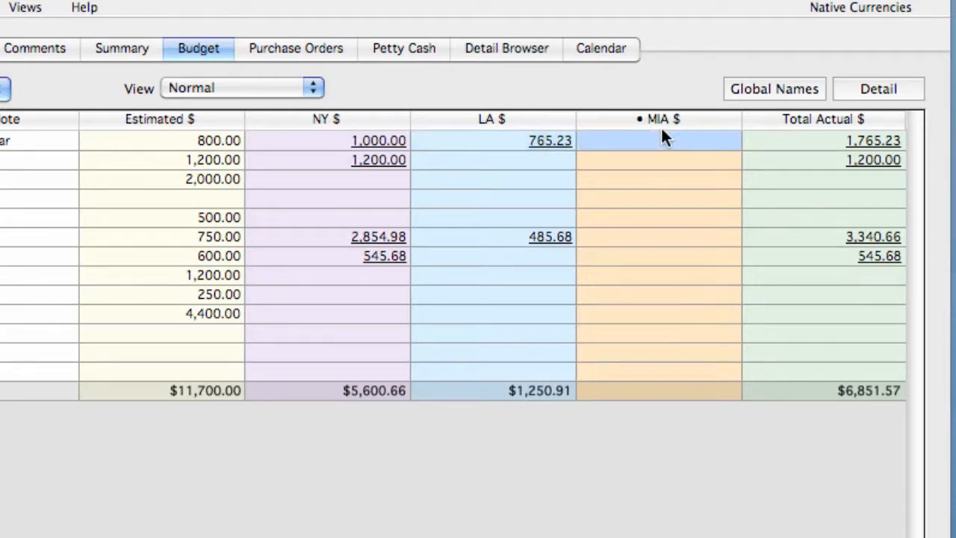
pyautogui.click(878, 138)
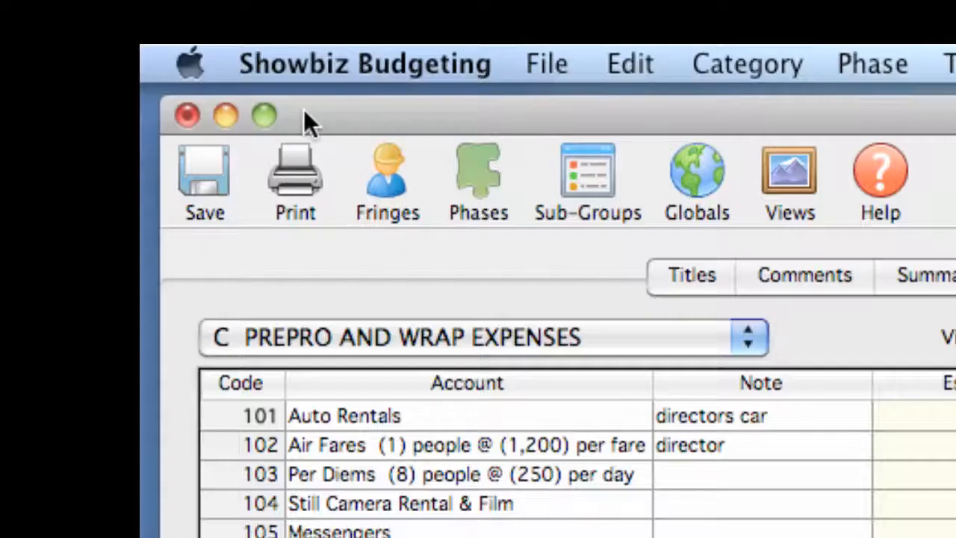
# - Set up a printed detail report for the [SUM] Total Actual phase, excluding petty cash, invoice and time card entries
pyautogui.click(294, 183)
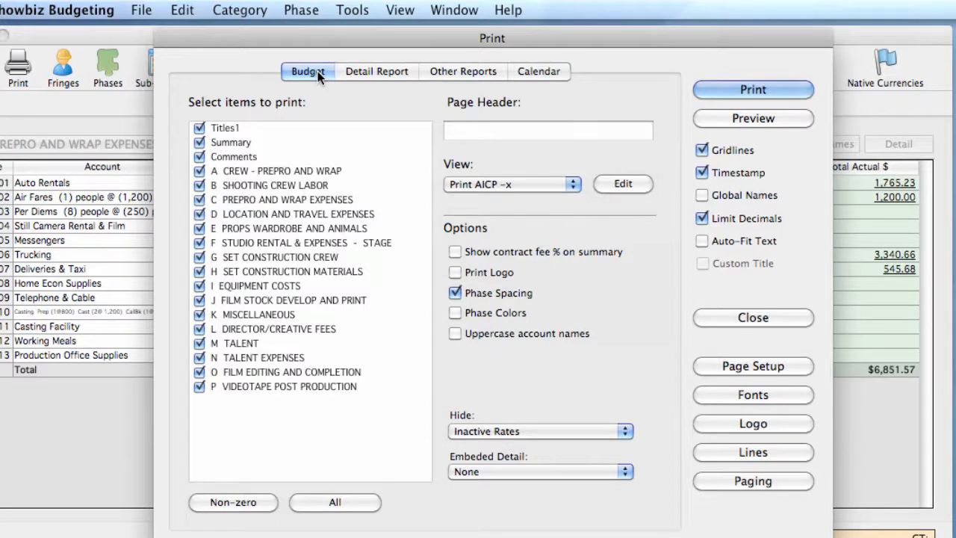
pyautogui.click(378, 73)
pyautogui.click(484, 163)
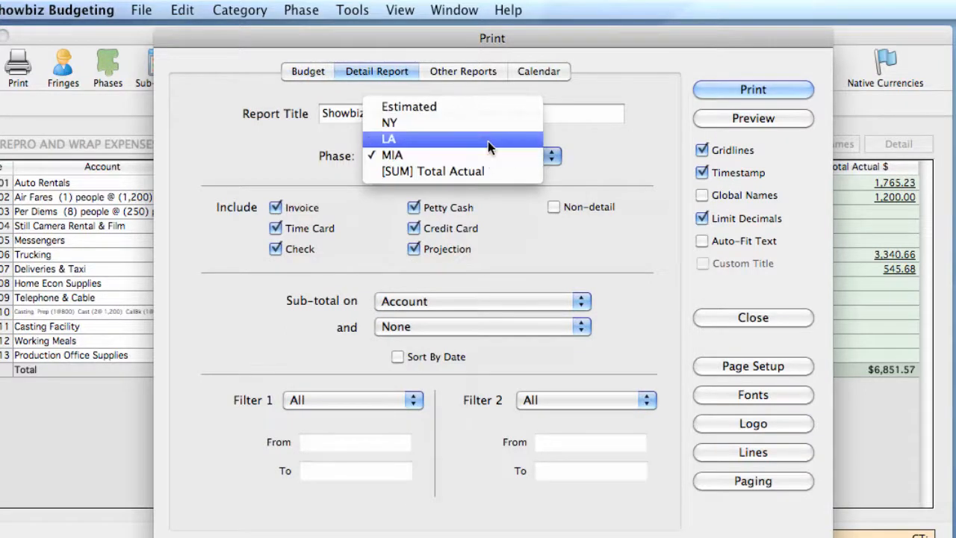
pyautogui.click(488, 171)
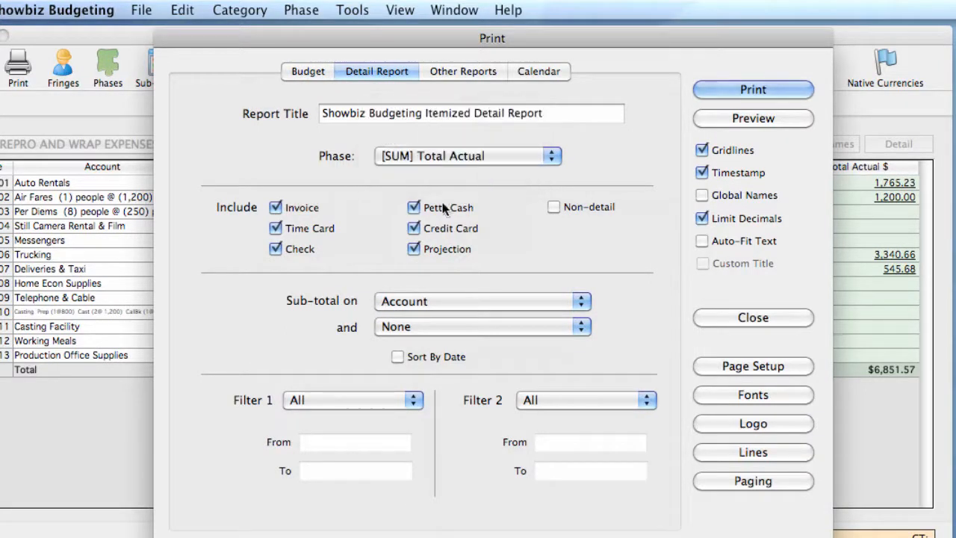
pyautogui.click(413, 208)
pyautogui.click(275, 207)
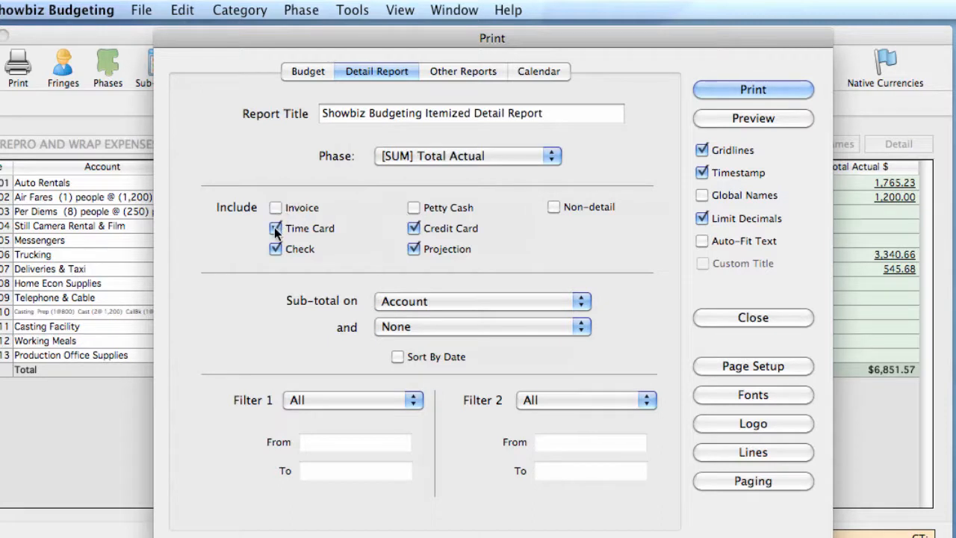
pyautogui.click(276, 228)
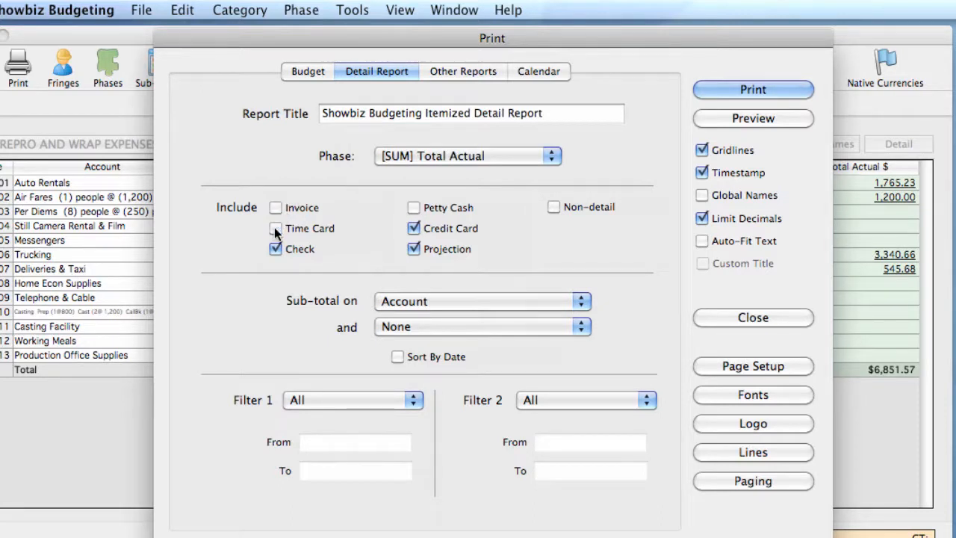
# - Check the detail report's sub-total choices and view the options for the other printable reports
pyautogui.click(491, 300)
pyautogui.click(491, 300)
pyautogui.click(466, 68)
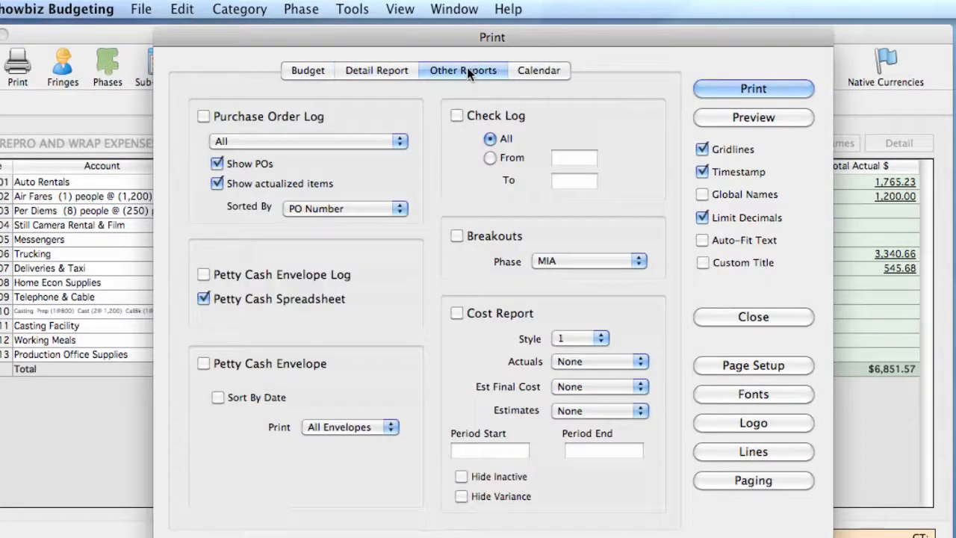